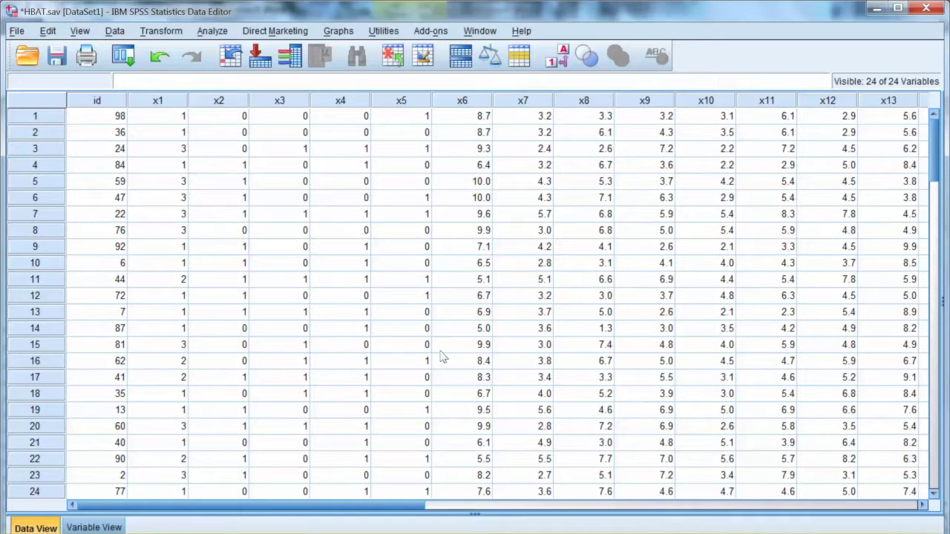
Open the Explore dialog from Analyze > Descriptive Statistics
click(212, 30)
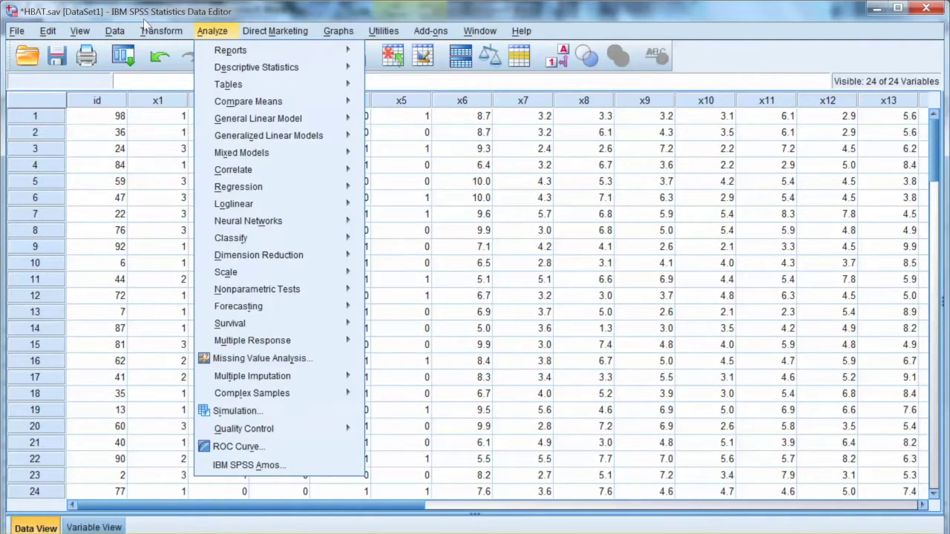
key(Down)
key(Down)
key(Right)
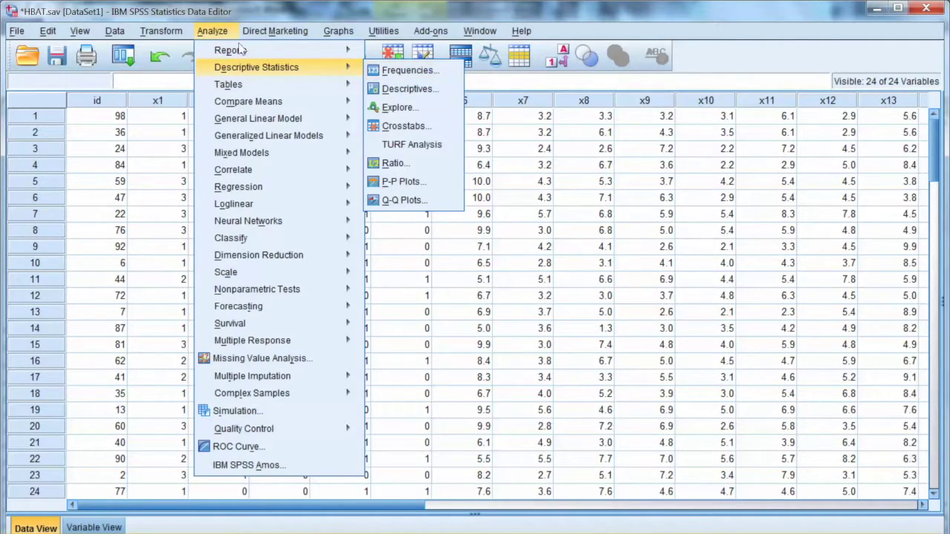
click(399, 107)
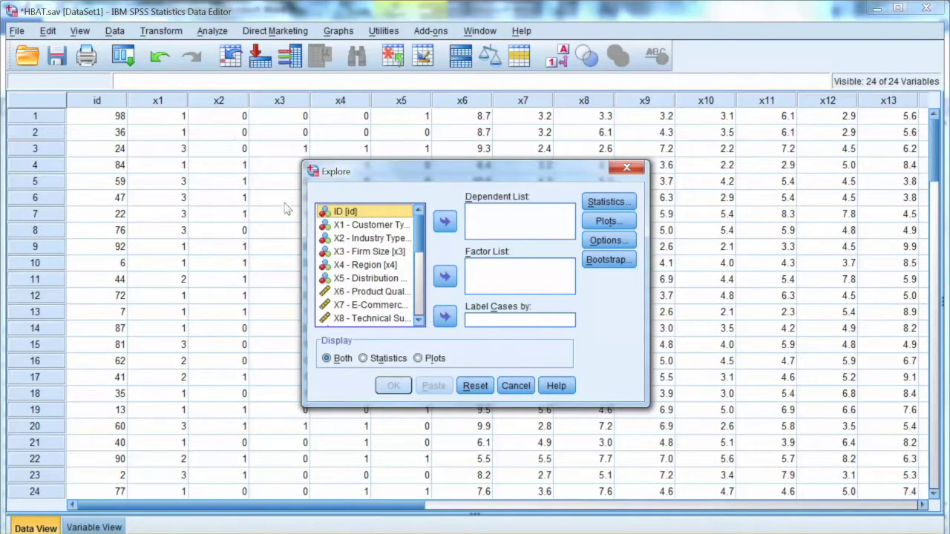
Label cases by ID and make X6 through X18 the dependent variables
key(alt+c)
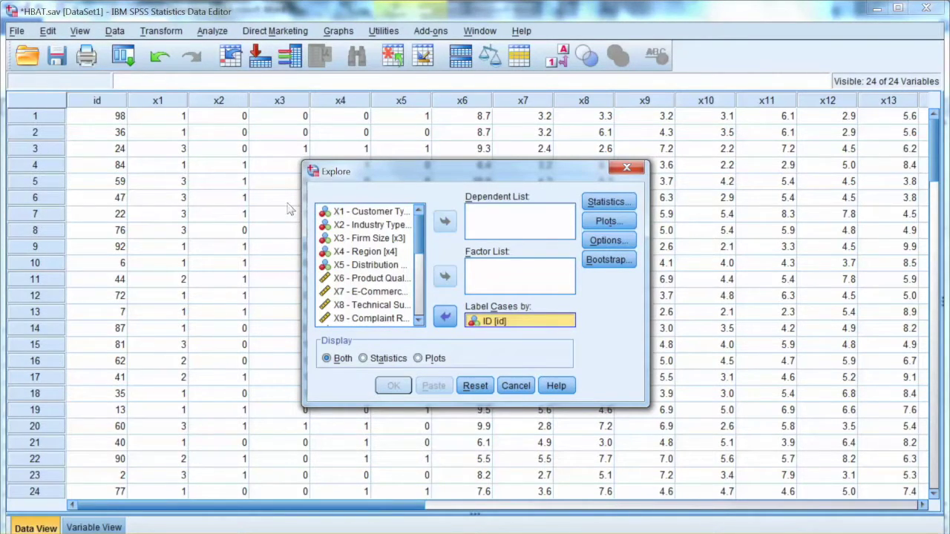
scroll(280, 161, down, 3)
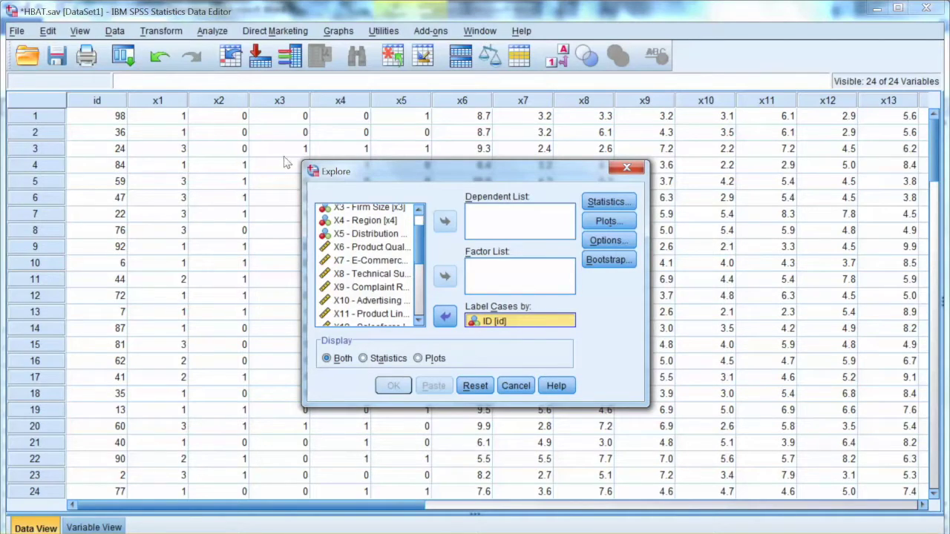
click(390, 252)
click(391, 253)
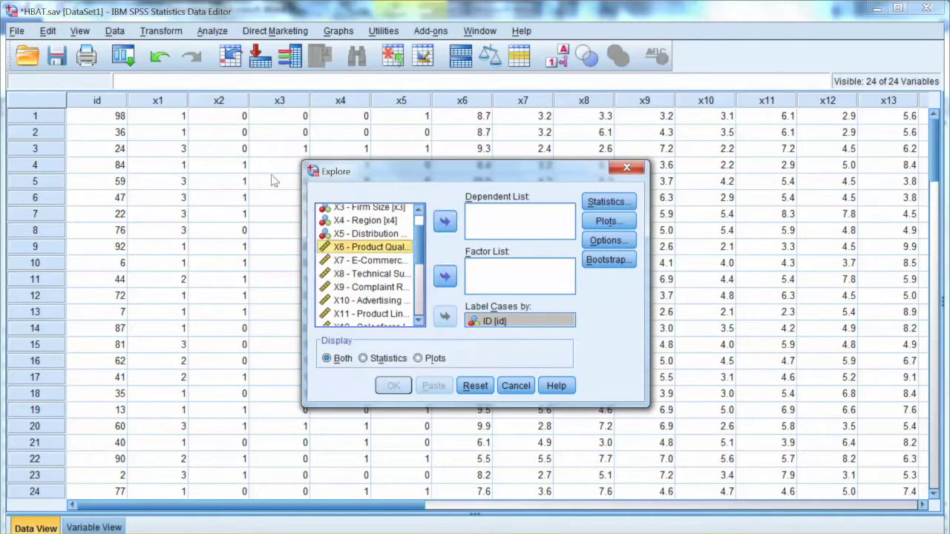
scroll(280, 180, down, 2)
scroll(281, 179, down, 4)
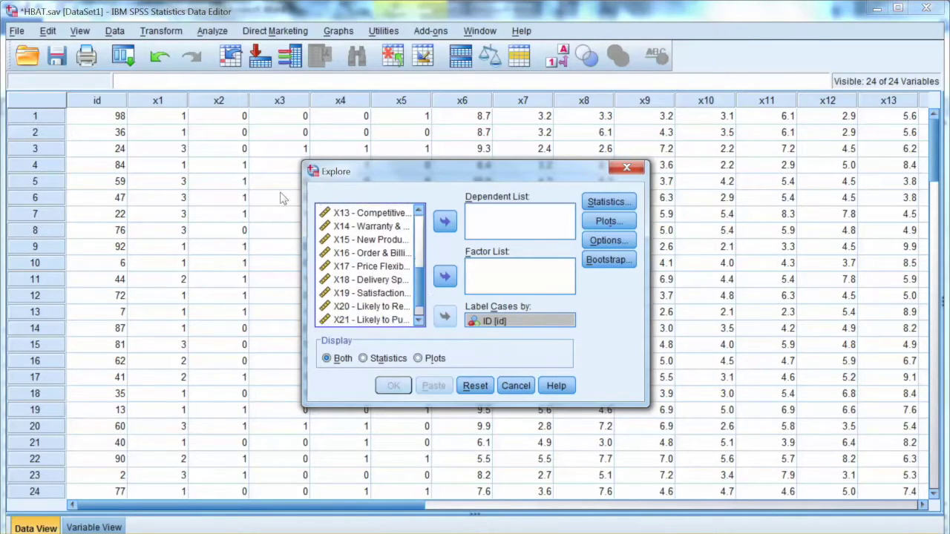
key(shift+Down)
key(shift+Down)
key(shift+Down)
key(shift+Down)
key(shift+Down)
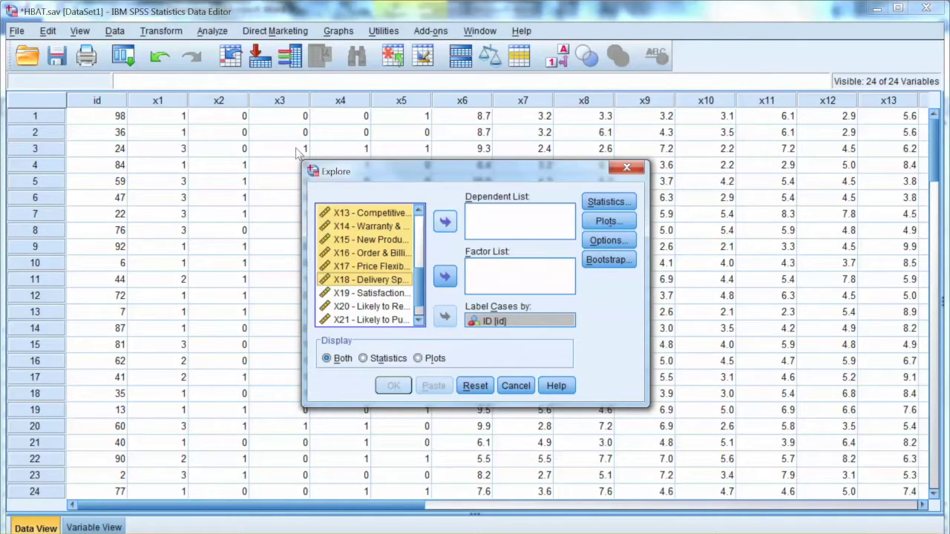
key(Return)
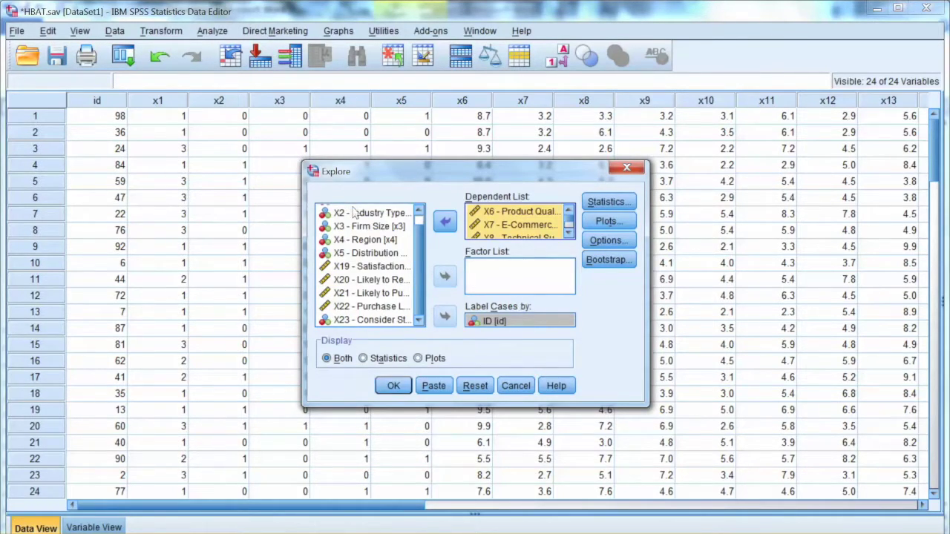
Turn on normality plots with tests, keep default statistics and missing-value options, and run Explore
key(alt+s)
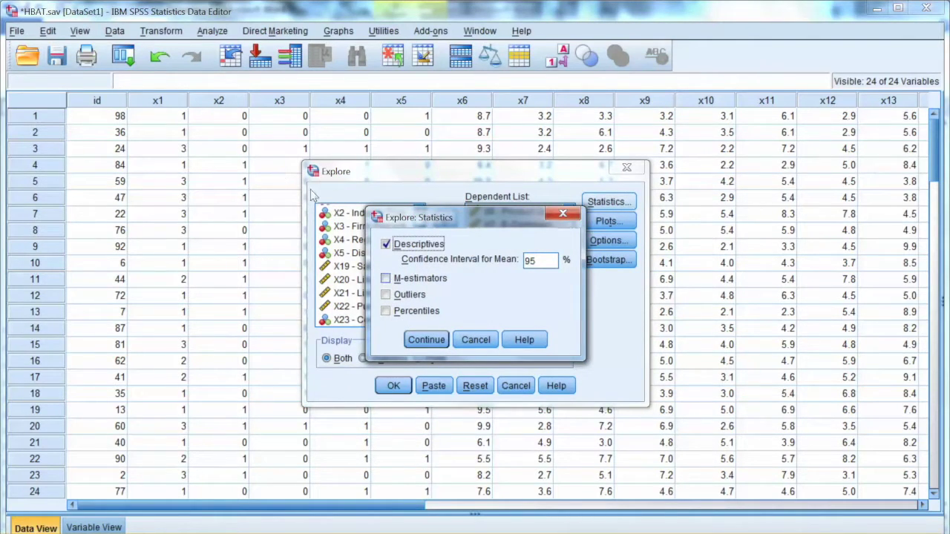
key(Return)
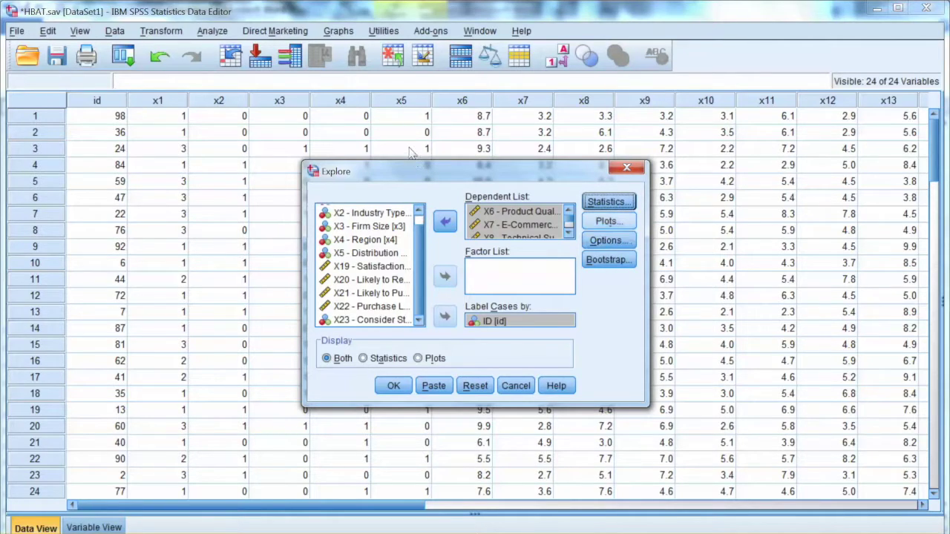
key(alt+t)
key(alt+o)
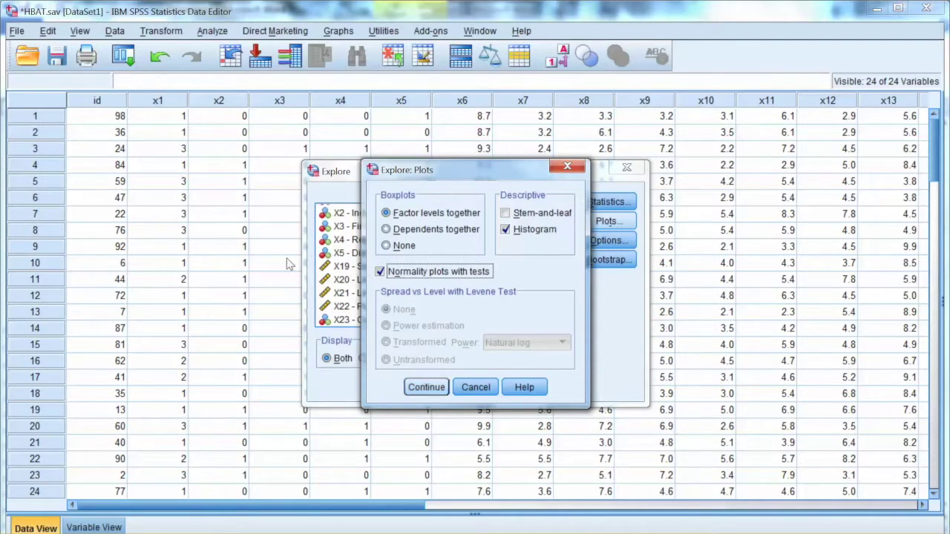
key(Return)
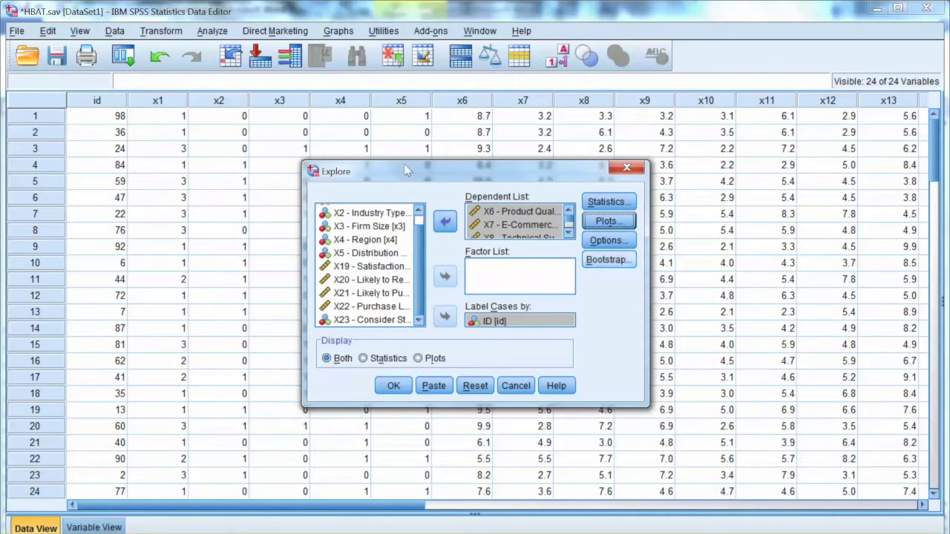
click(607, 242)
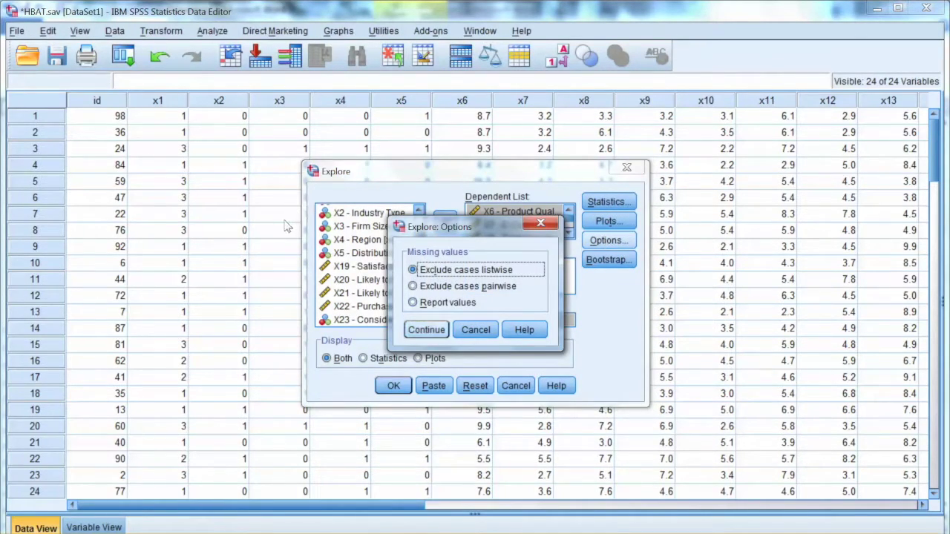
key(Return)
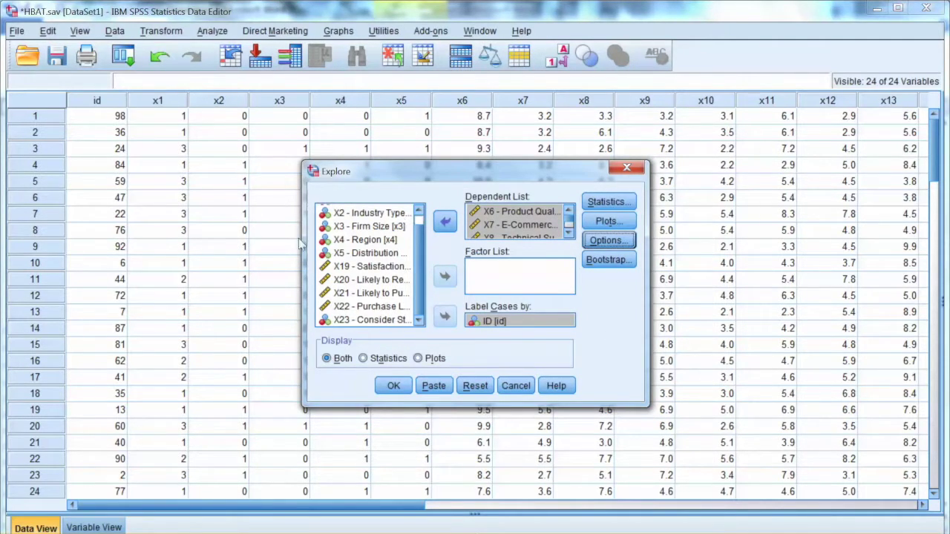
click(393, 385)
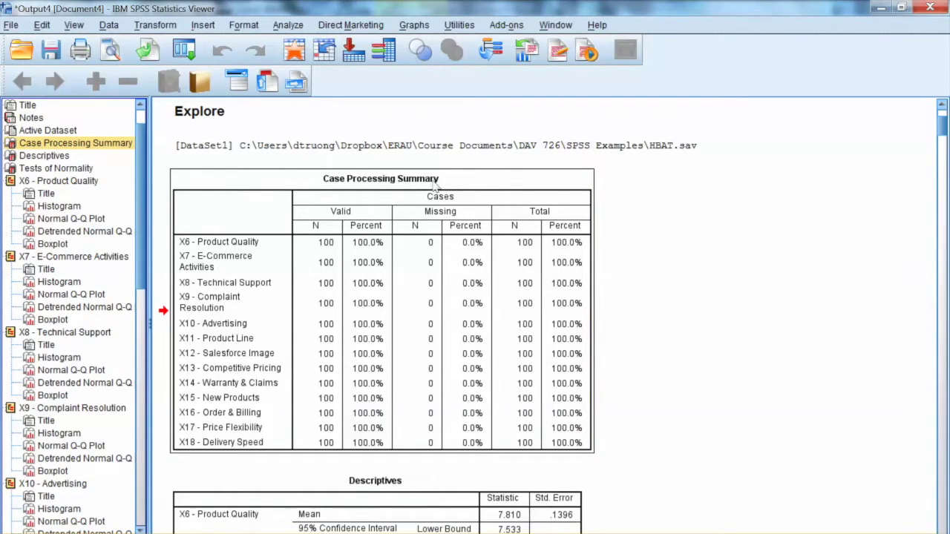
Scroll through the X6–X18 Descriptives table, then move down to the Tests of Normality table
scroll(636, 295, down, 10)
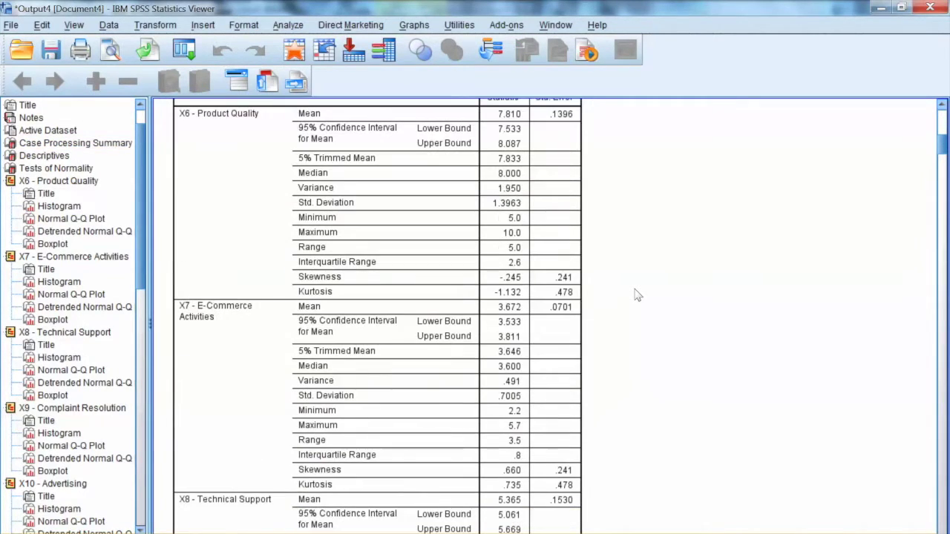
scroll(637, 294, down, 8)
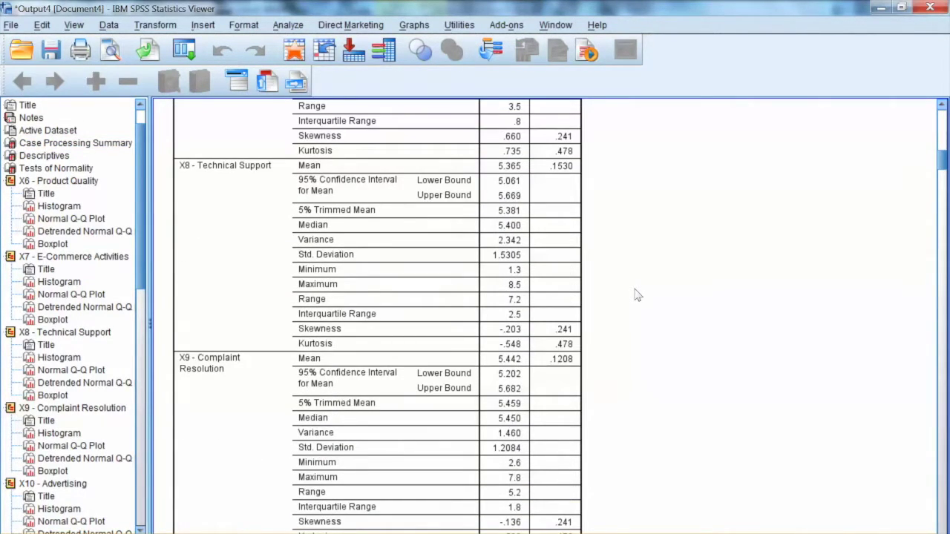
click(263, 234)
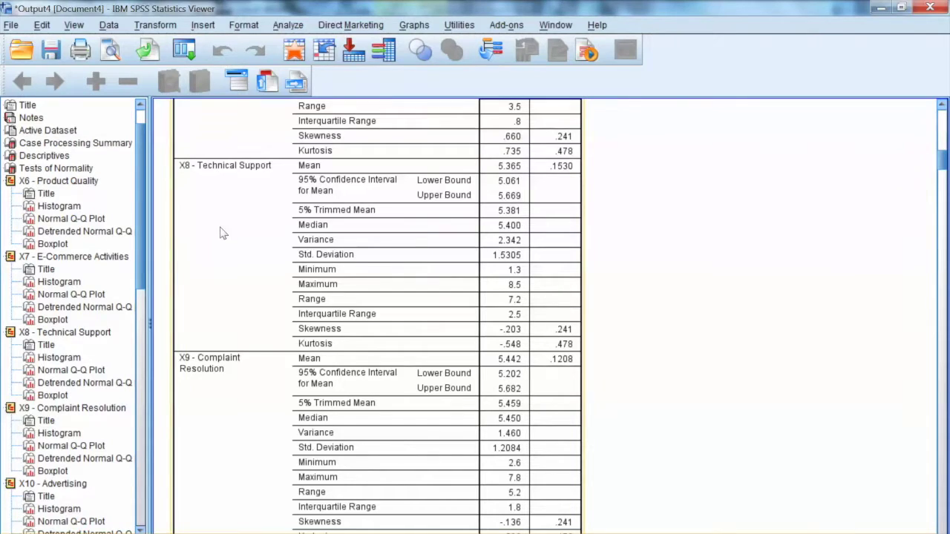
scroll(431, 215, up, 7)
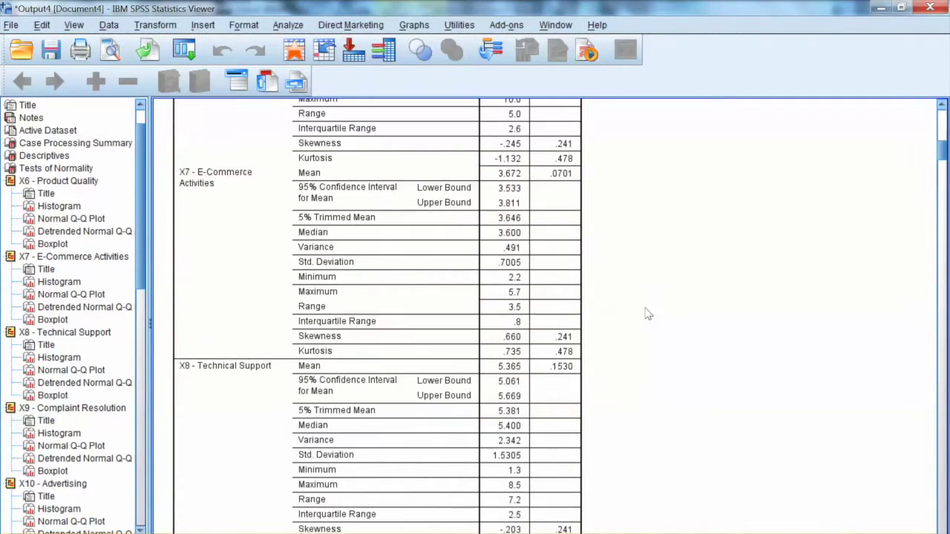
scroll(647, 314, up, 4)
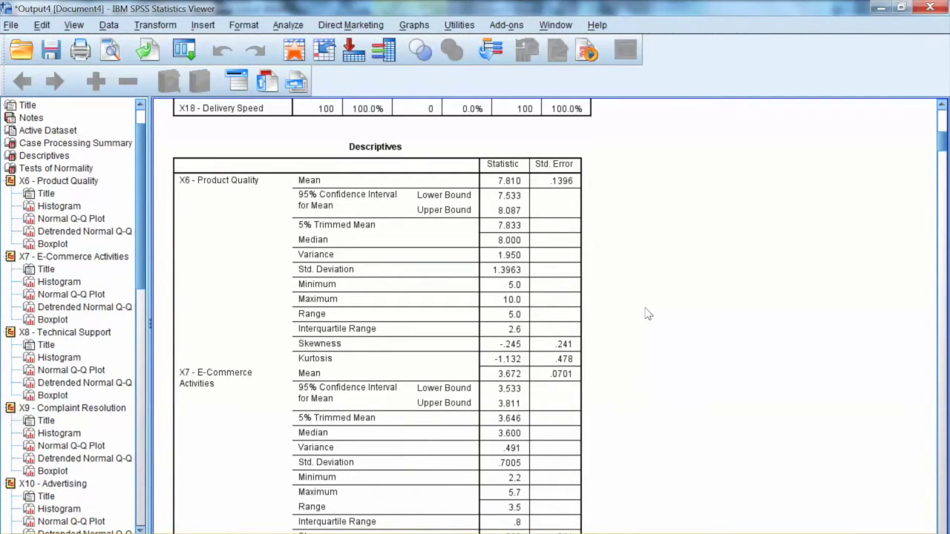
click(413, 231)
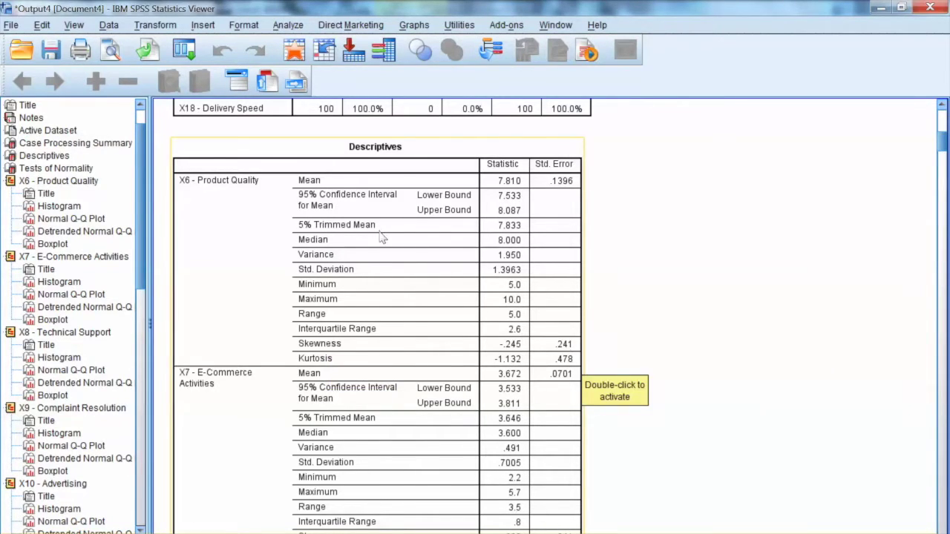
key(Down)
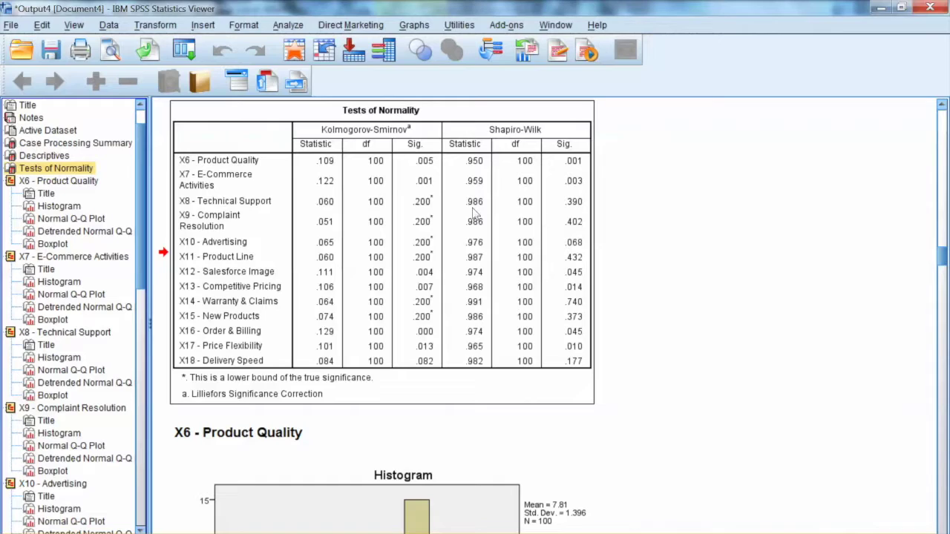
click(431, 212)
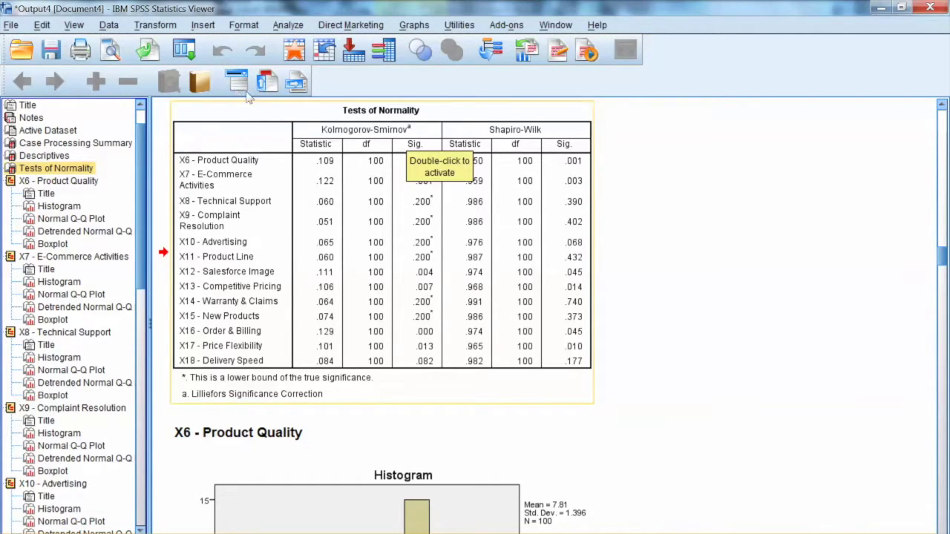
click(405, 104)
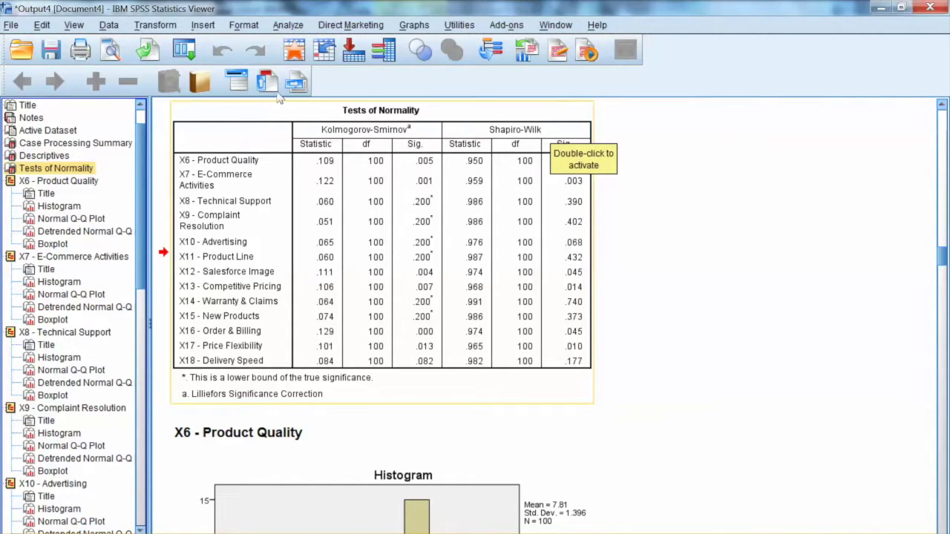
click(457, 178)
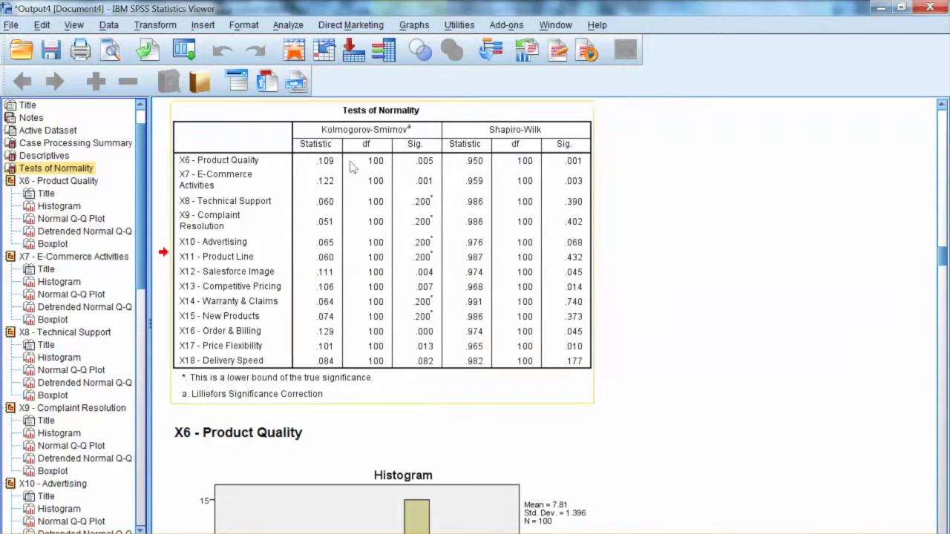
click(401, 134)
Inspect the Kolmogorov-Smirnov and Shapiro-Wilk results in the Tests of Normality table, then deselect it
click(423, 152)
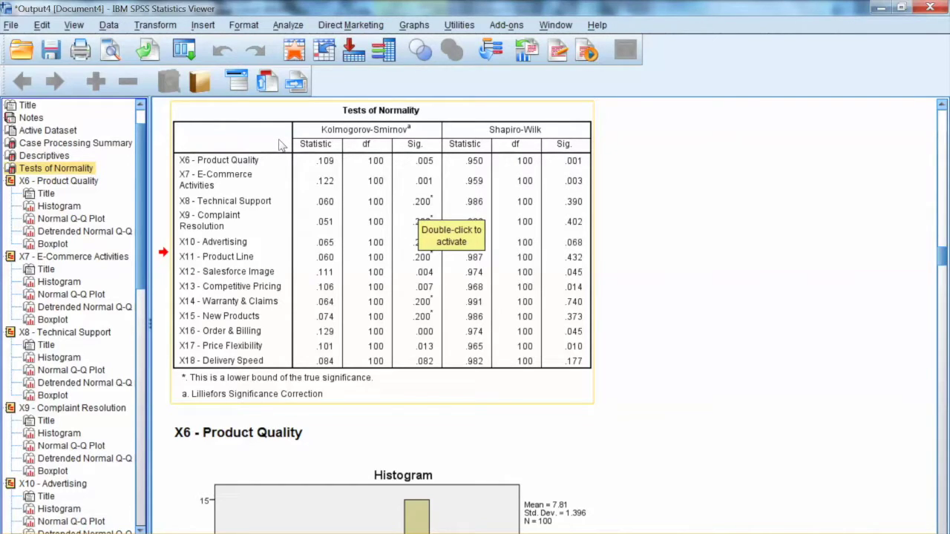
click(507, 170)
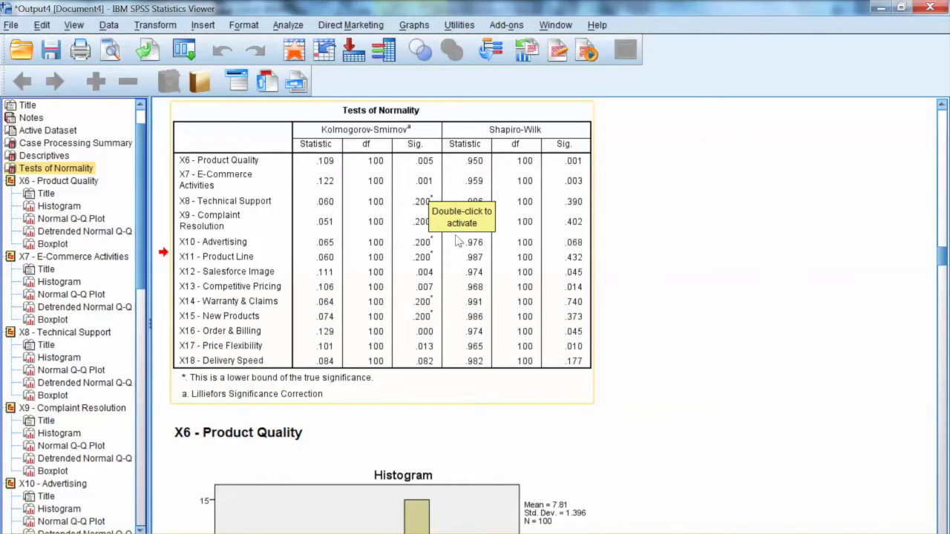
click(455, 236)
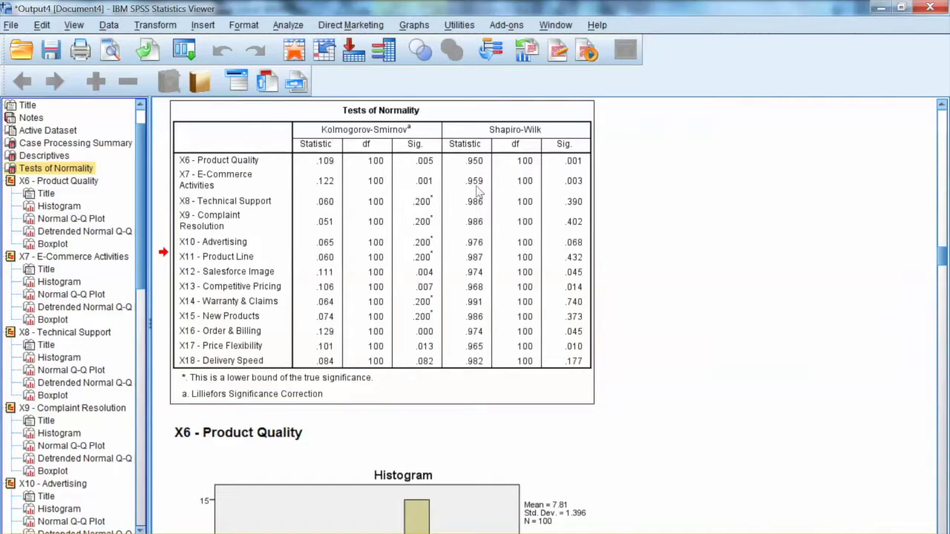
click(692, 290)
Scroll past the X6 histogram to the Normal Q-Q Plot of X6 - Product Quality
scroll(692, 289, down, 4)
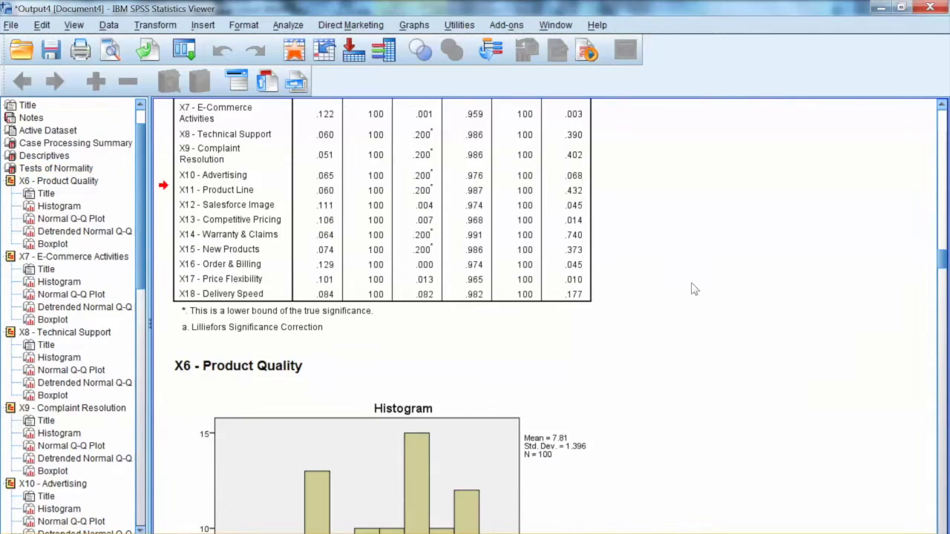
scroll(691, 290, down, 5)
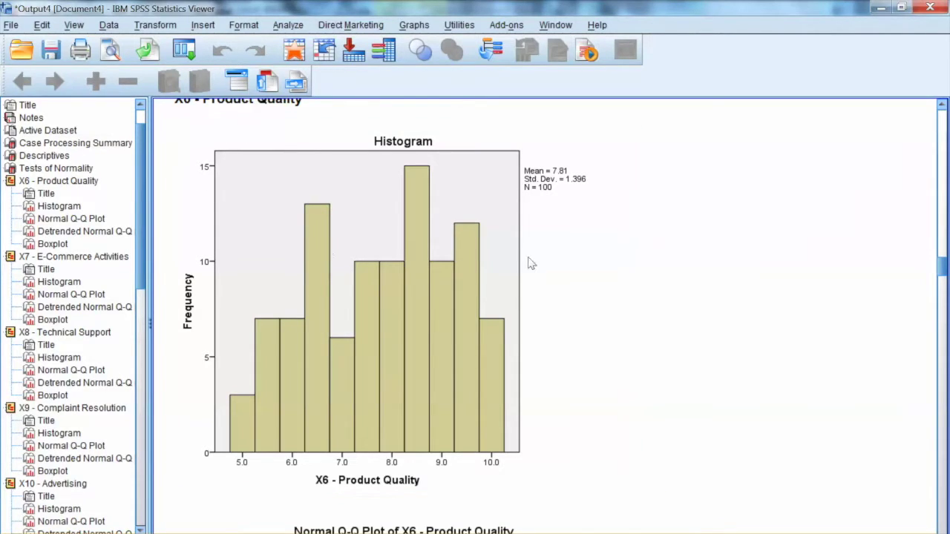
scroll(250, 144, down, 5)
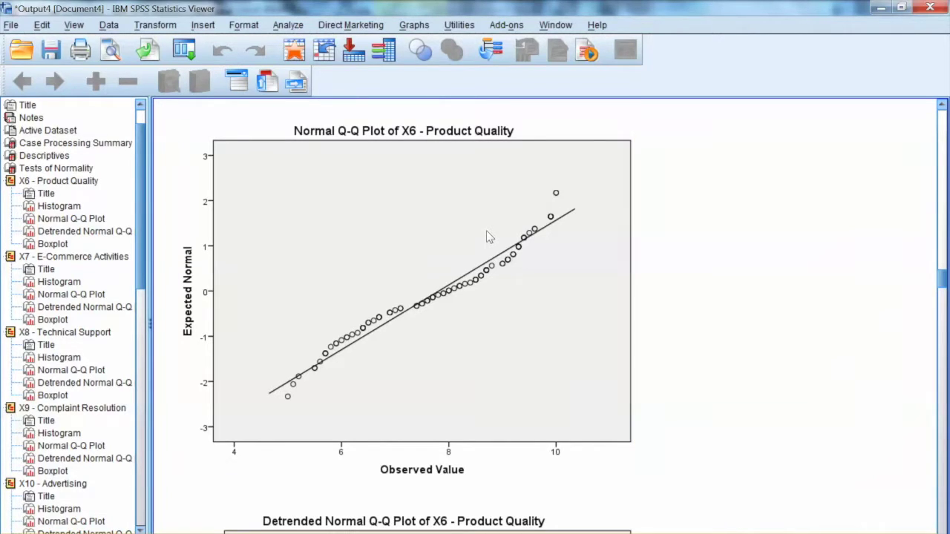
Scroll past the X6 detrended Q-Q plot and boxplot and the X7 histogram
scroll(732, 349, down, 10)
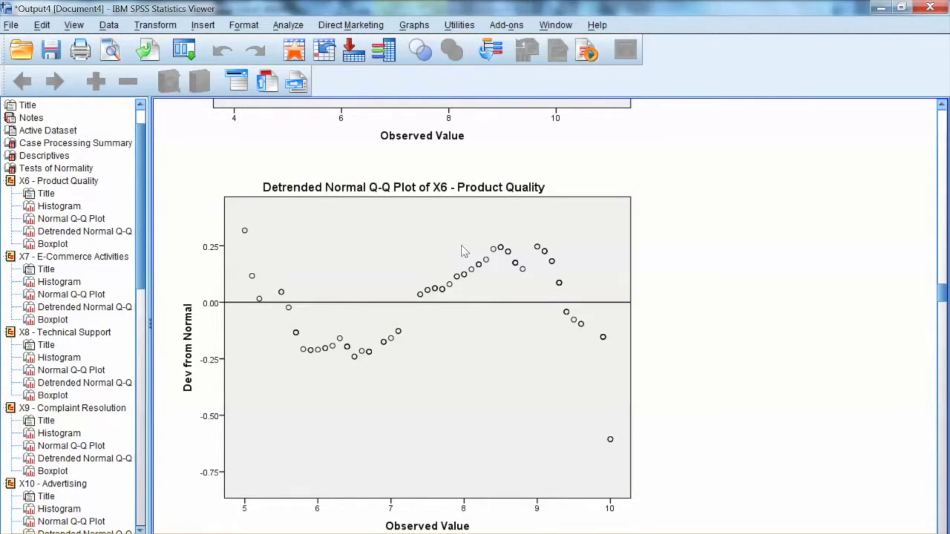
scroll(696, 374, down, 9)
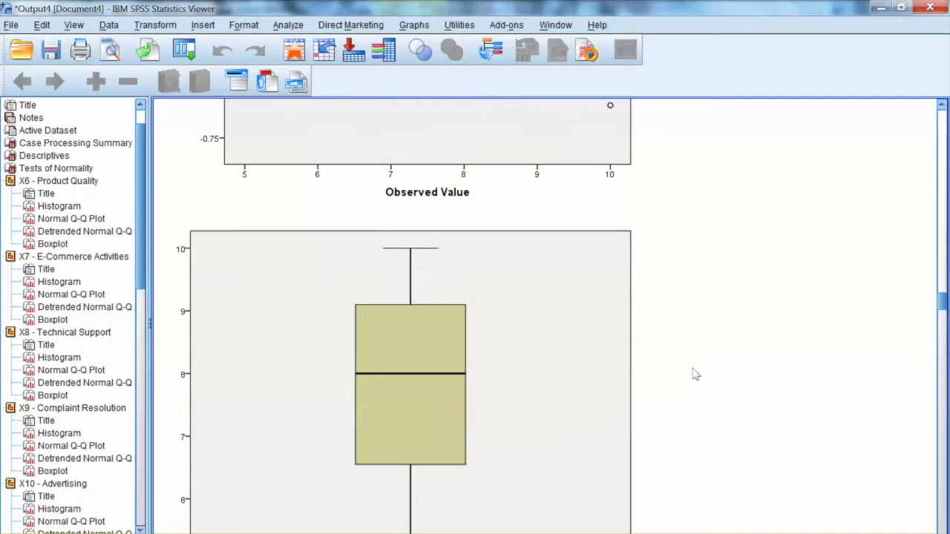
scroll(696, 374, down, 4)
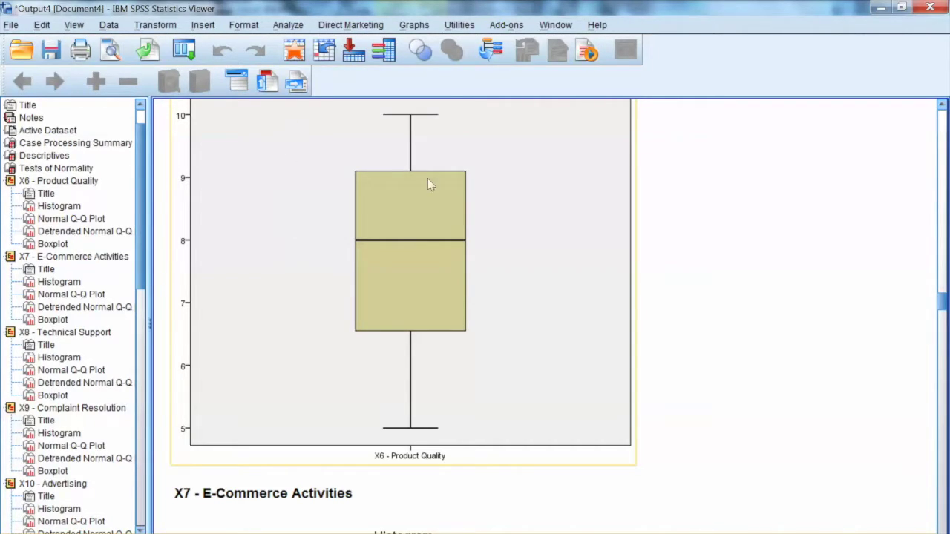
scroll(689, 428, down, 5)
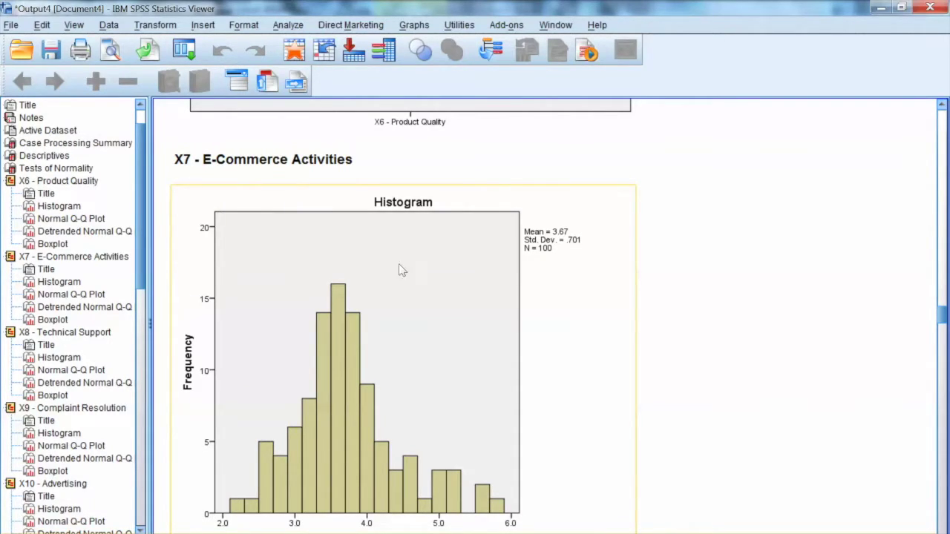
scroll(693, 393, down, 5)
scroll(697, 394, down, 2)
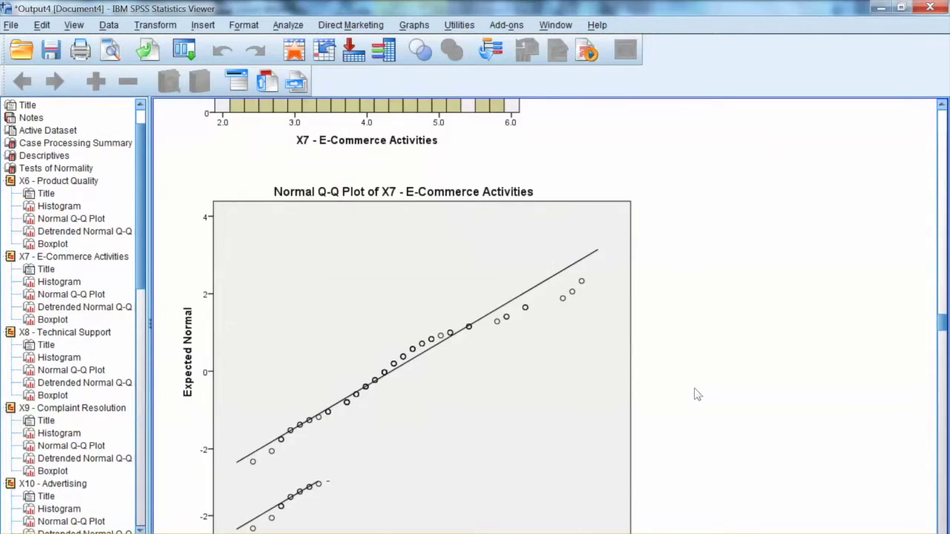
Inspect the X7 Normal Q-Q plot and the X7 E-Commerce Activities boxplot with its outliers
click(446, 263)
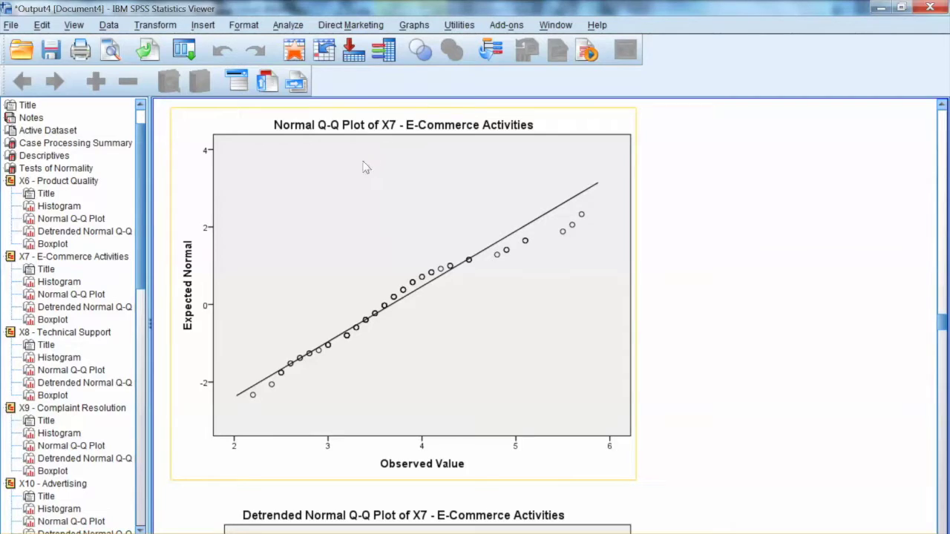
scroll(685, 393, down, 4)
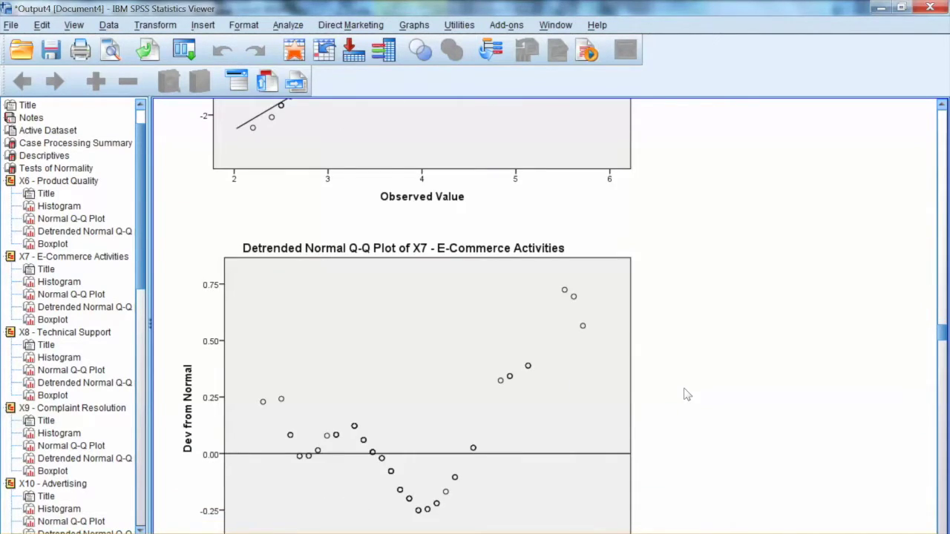
scroll(693, 369, down, 7)
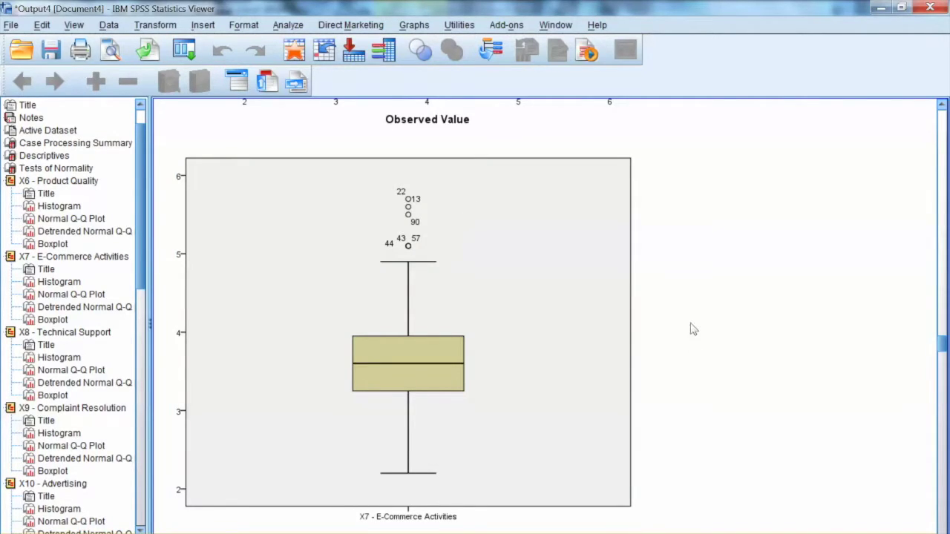
click(447, 223)
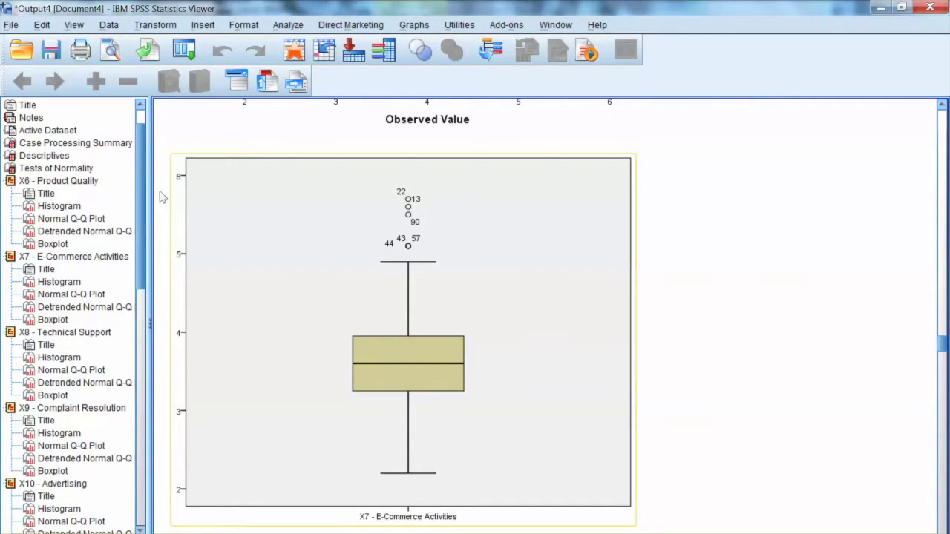
click(3, 123)
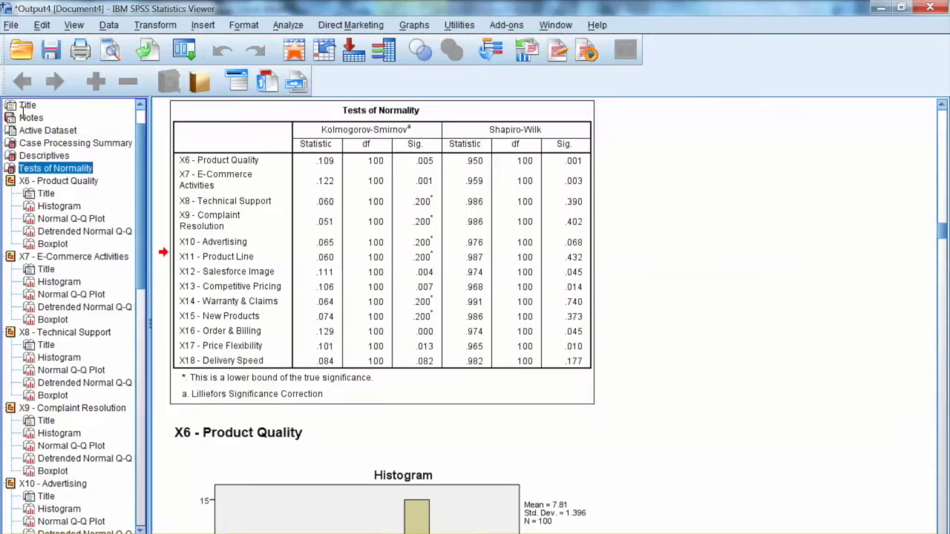
Jump back to Tests of Normality, then scroll through the X6 histogram, Q-Q, detrended Q-Q and boxplot
click(33, 169)
click(491, 219)
scroll(651, 315, down, 3)
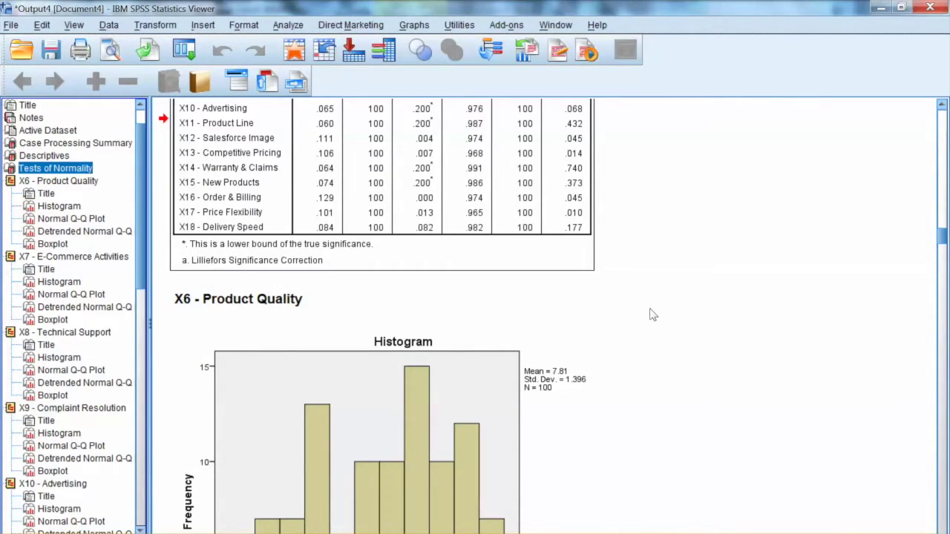
scroll(651, 315, down, 3)
scroll(652, 315, down, 3)
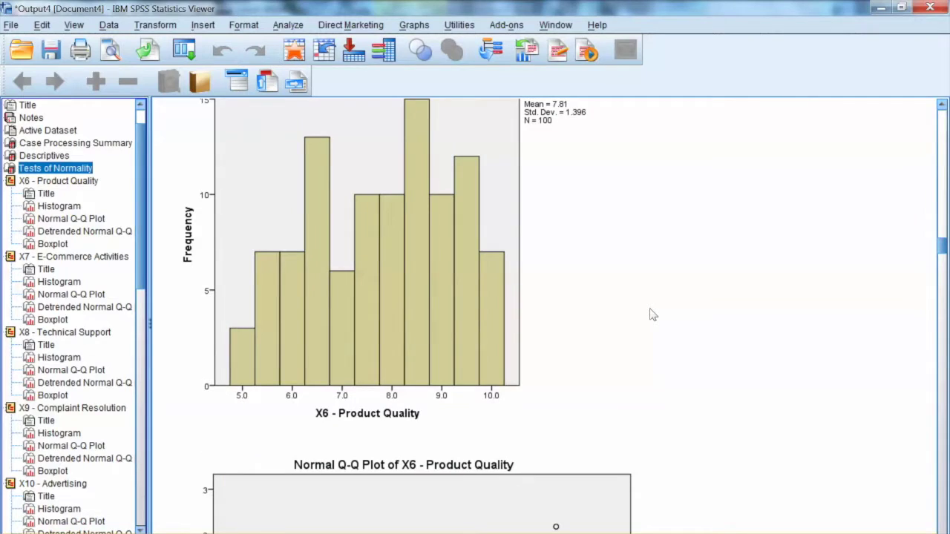
scroll(637, 345, down, 6)
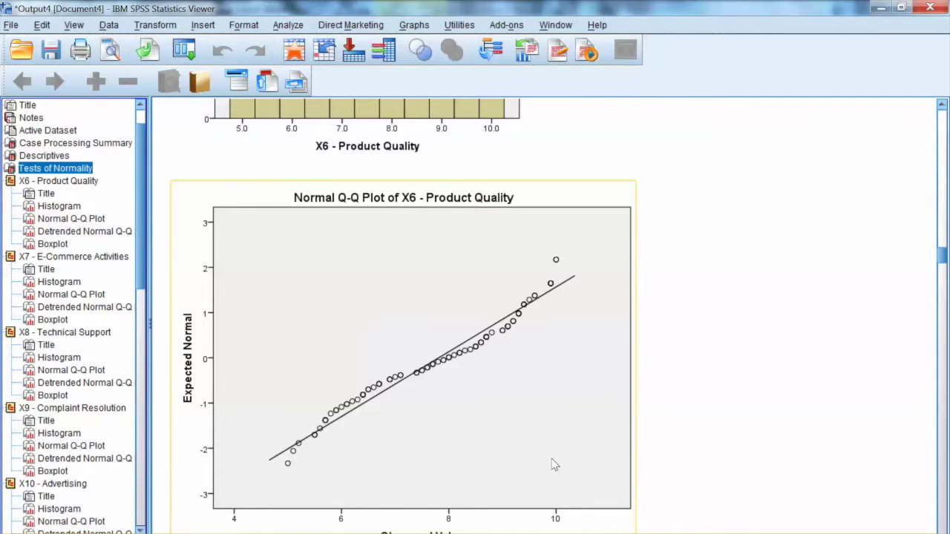
scroll(555, 465, down, 10)
scroll(553, 460, down, 6)
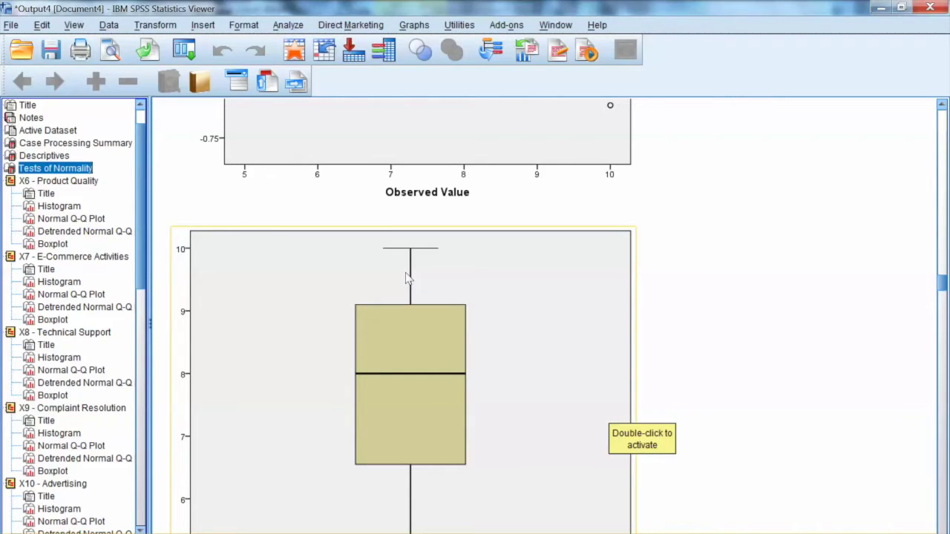
scroll(606, 412, up, 6)
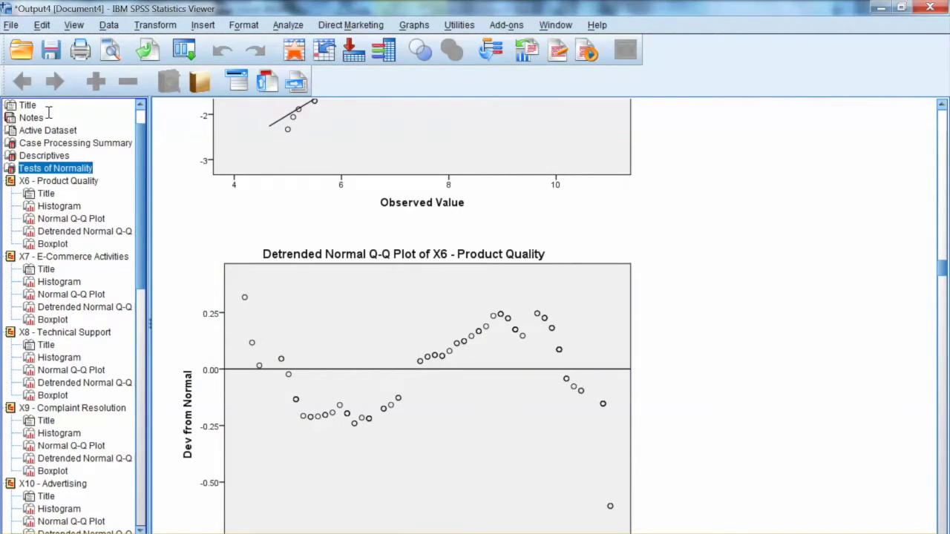
key(Up)
Return to the Tests of Normality table to see which variables have Shapiro-Wilk significance below .05
key(Down)
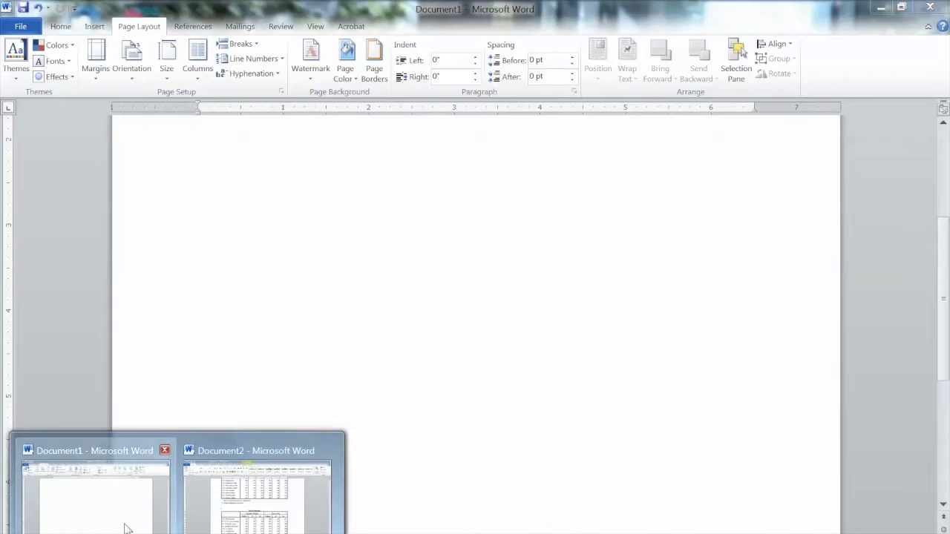
Review the Word notes of planned transformations: X6 Squared, X7 Logarithm, X12 None
click(126, 528)
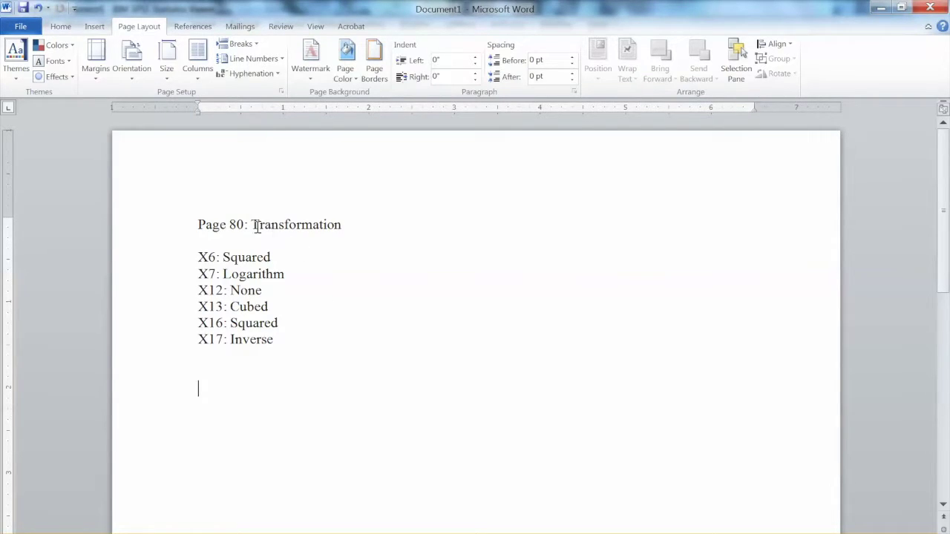
click(307, 257)
click(300, 274)
click(280, 290)
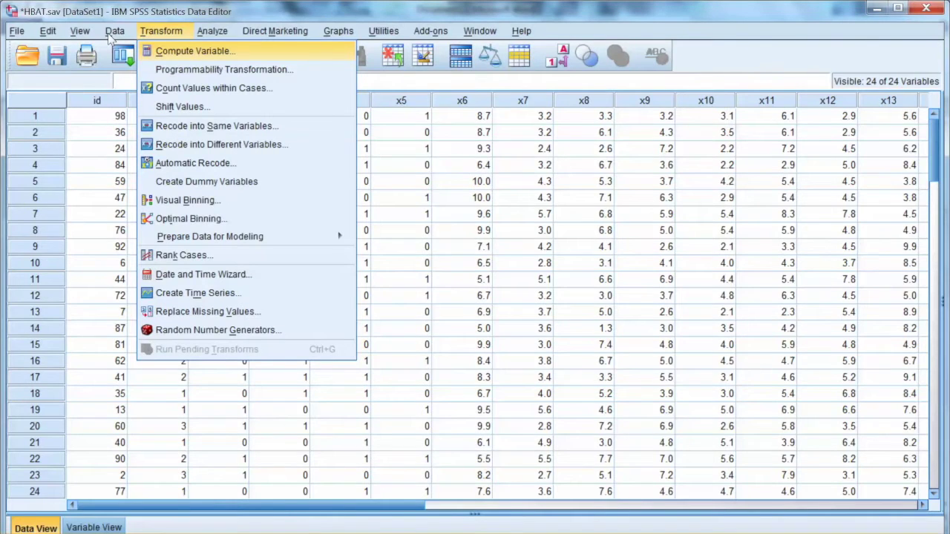
click(195, 51)
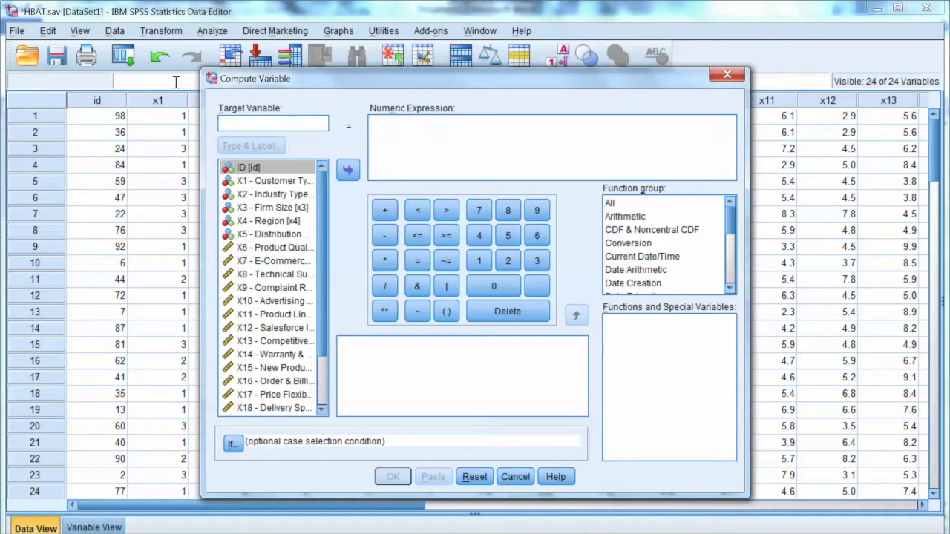
Enter the target name x6b, confirm the X6 - Product Quality label, and start the expression with x6
text(x)
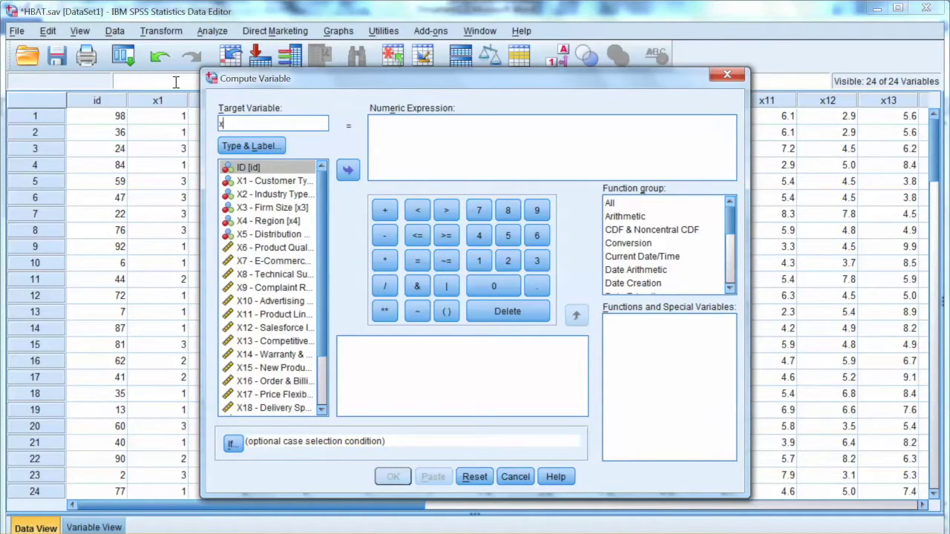
text(6b)
click(252, 145)
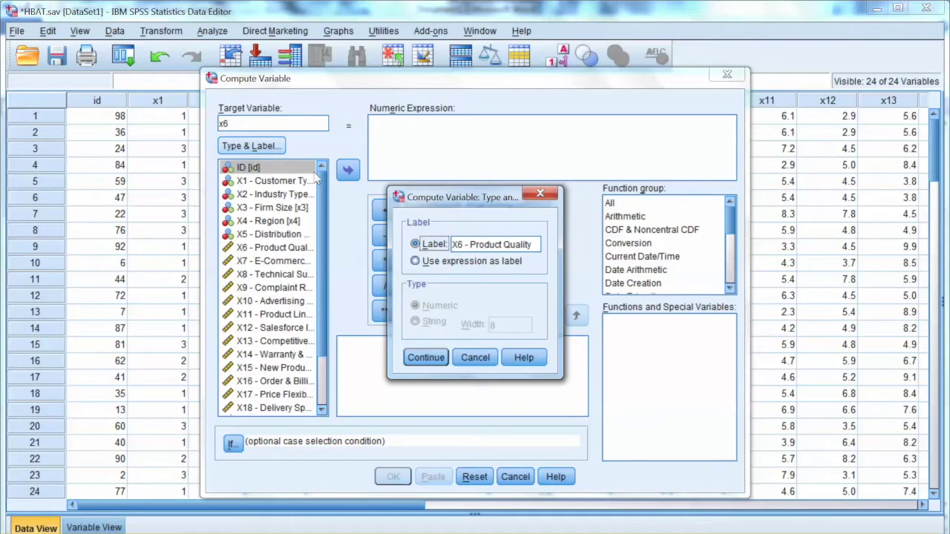
key(Return)
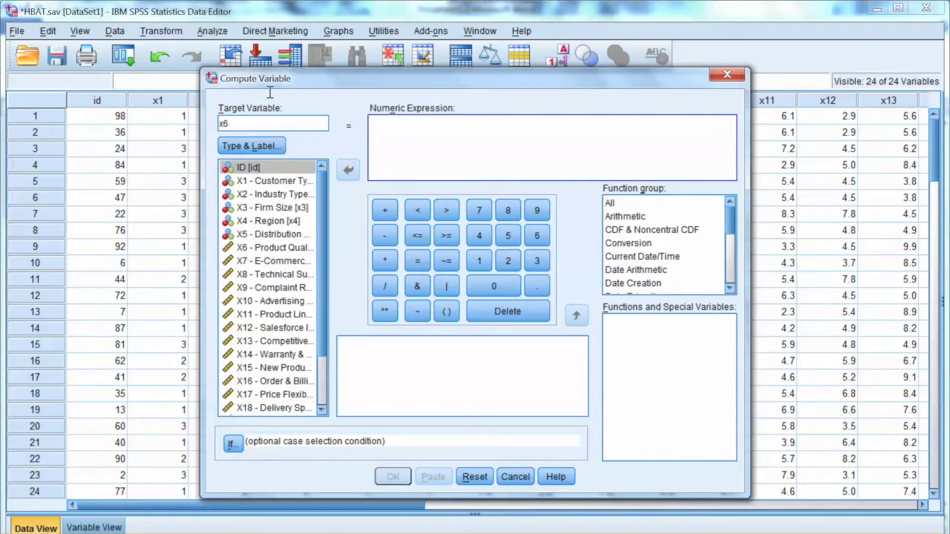
text(x6 **)
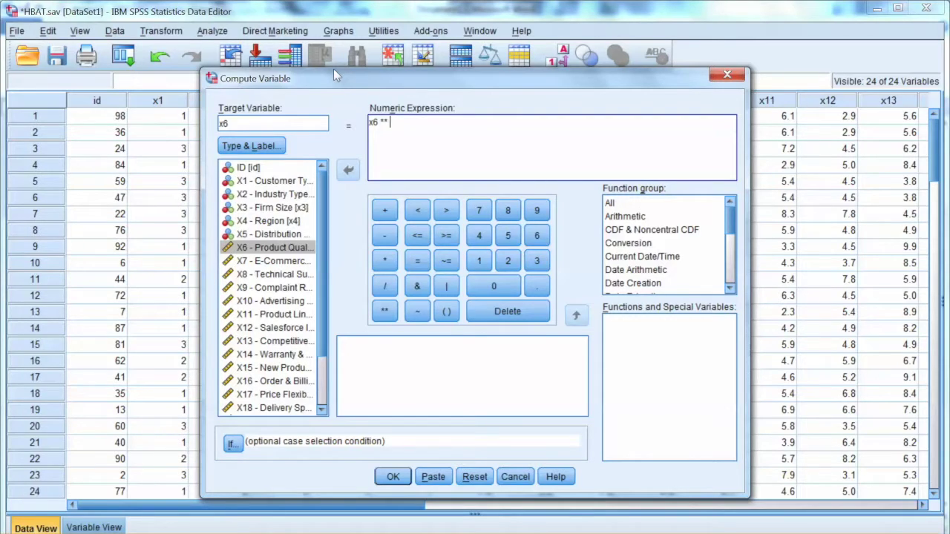
Finish the expression x6 ** 2 and run Compute Variable to overwrite x6 with its square
text(2)
key(BackSpace)
text(2)
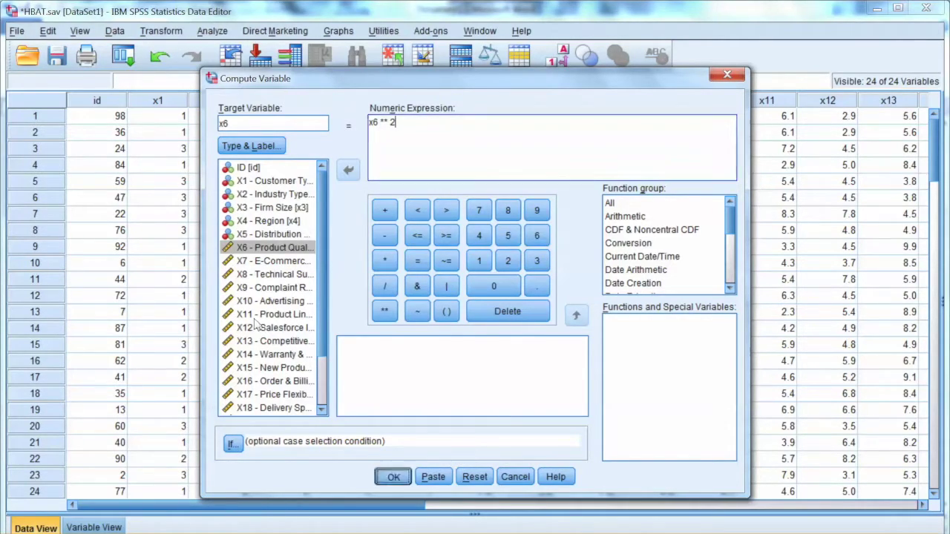
key(Return)
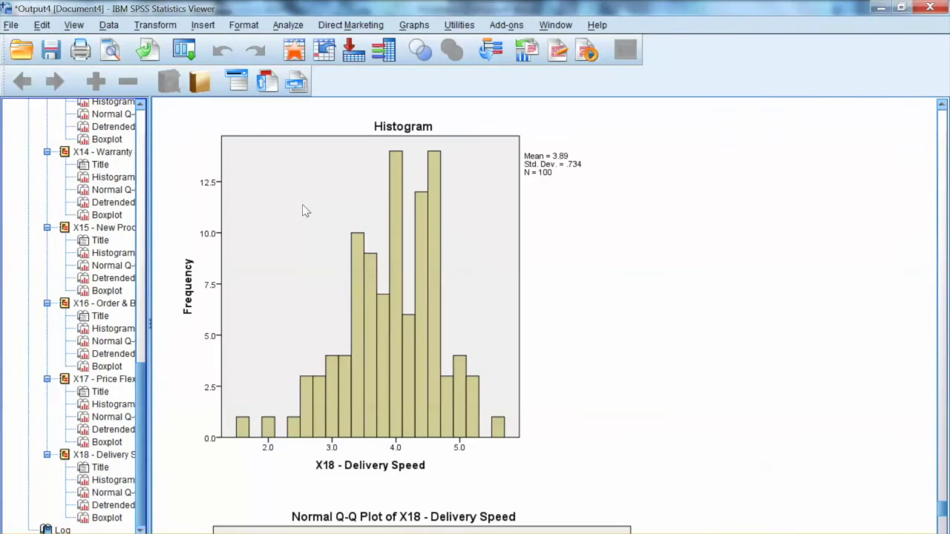
Check the Word notes of transformations, then return to the HBAT data
mouse_move(87, 502)
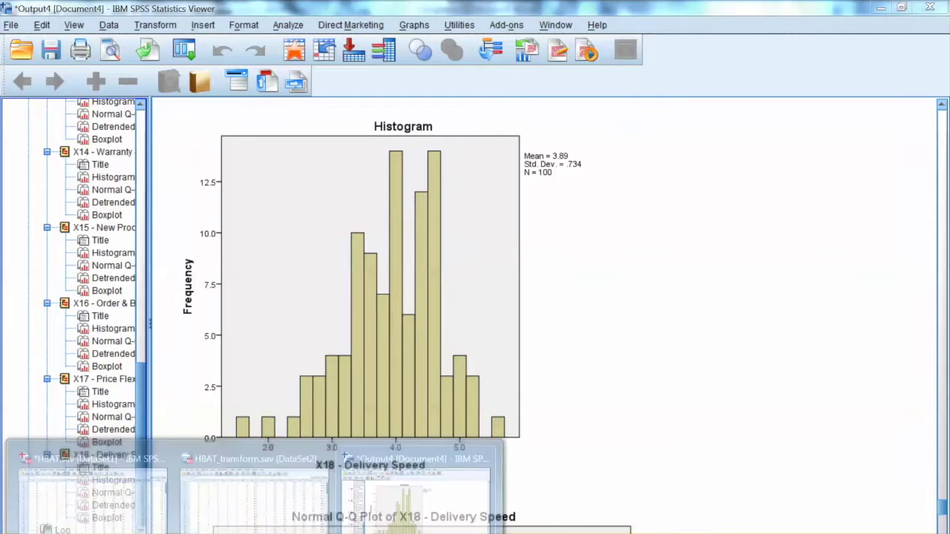
click(87, 501)
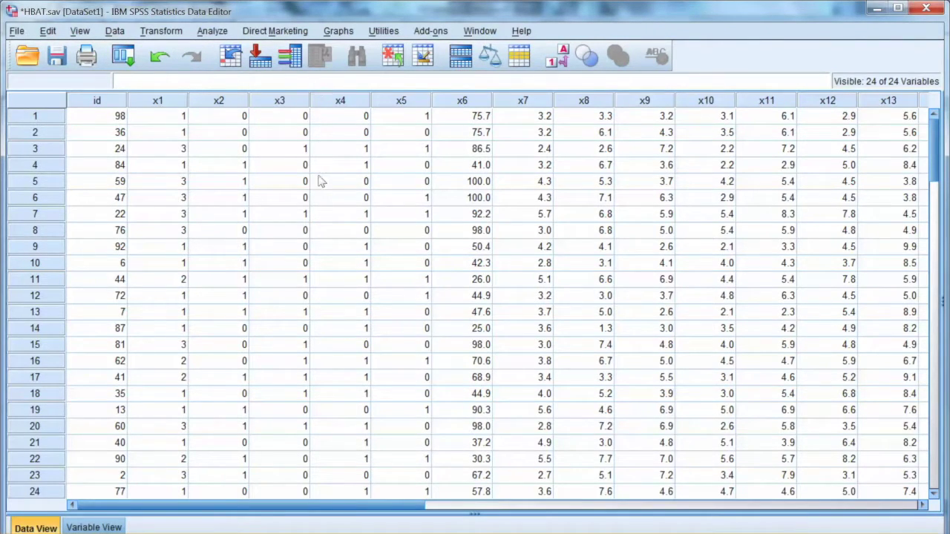
key(alt+Tab)
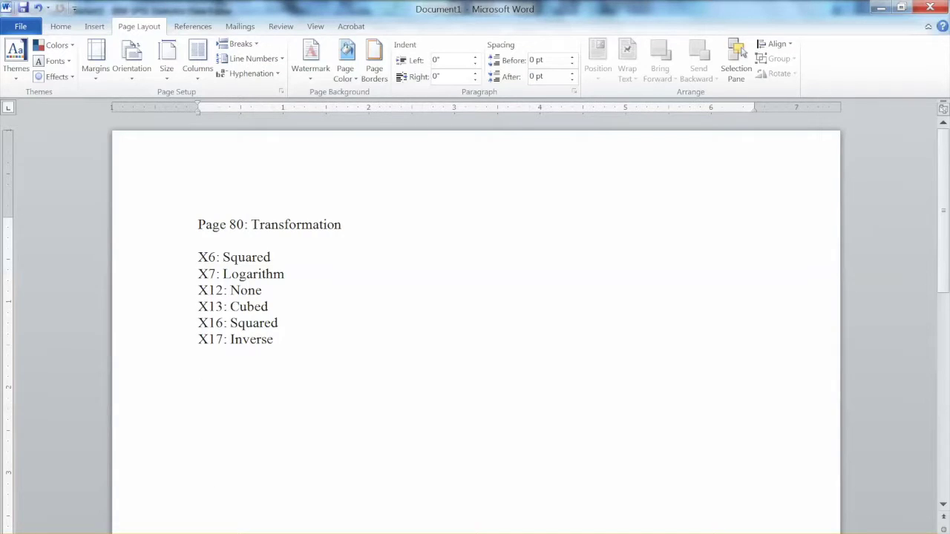
click(111, 507)
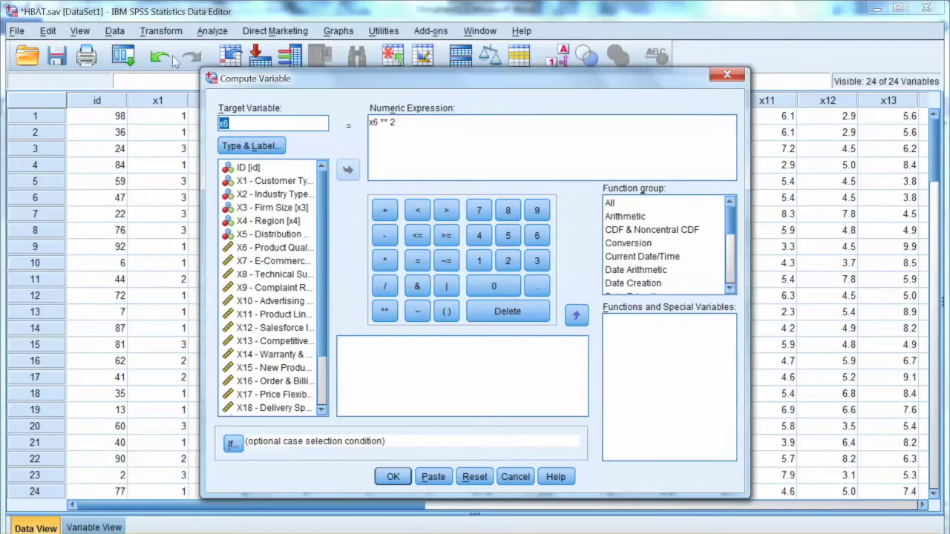
Set the target to x7, keeping its E-Commerce label under Type & Label
text(x)
click(224, 146)
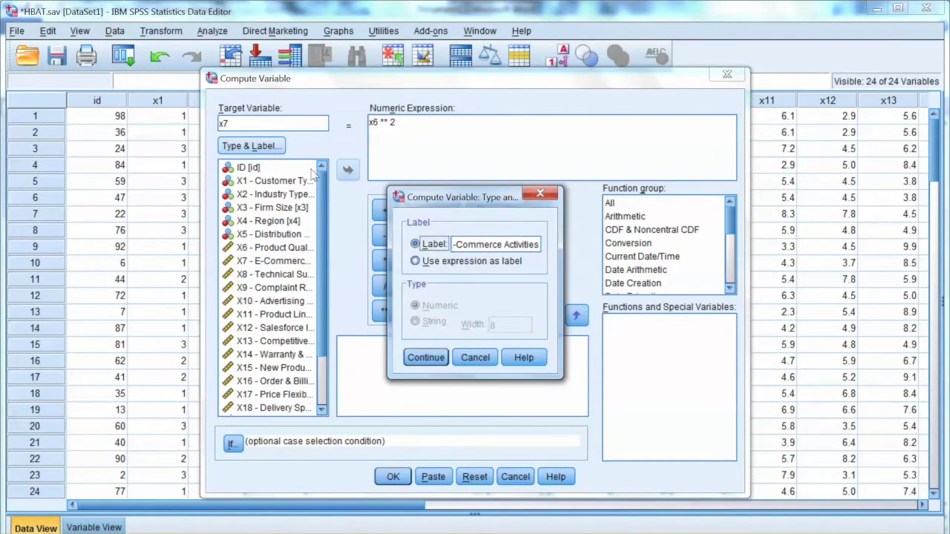
key(Tab)
key(Home)
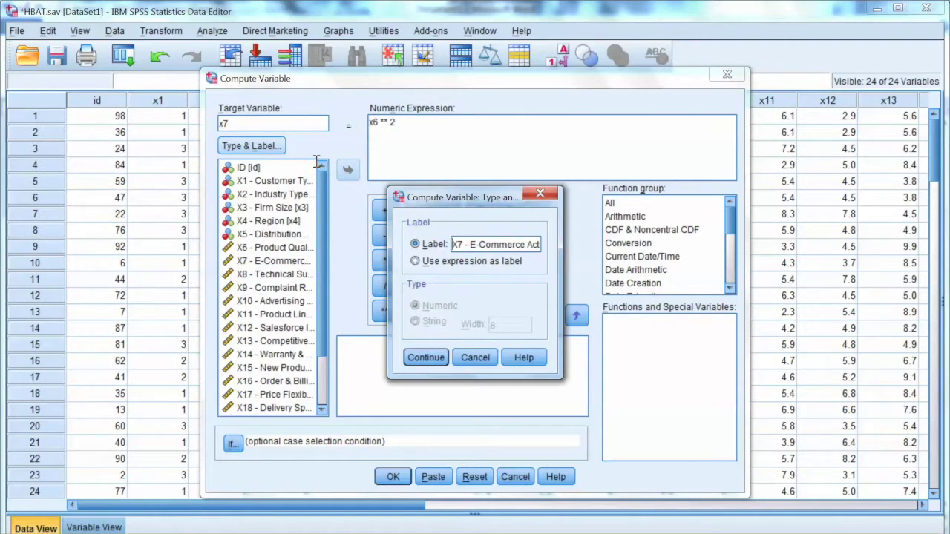
key(Return)
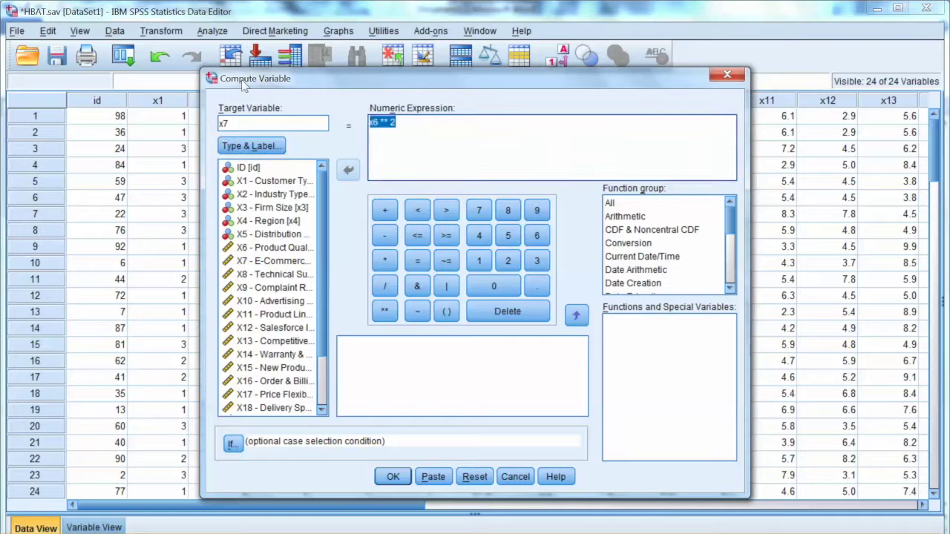
Replace the expression with LG10(x7) to overwrite x7 with its base-10 logarithm
key(Delete)
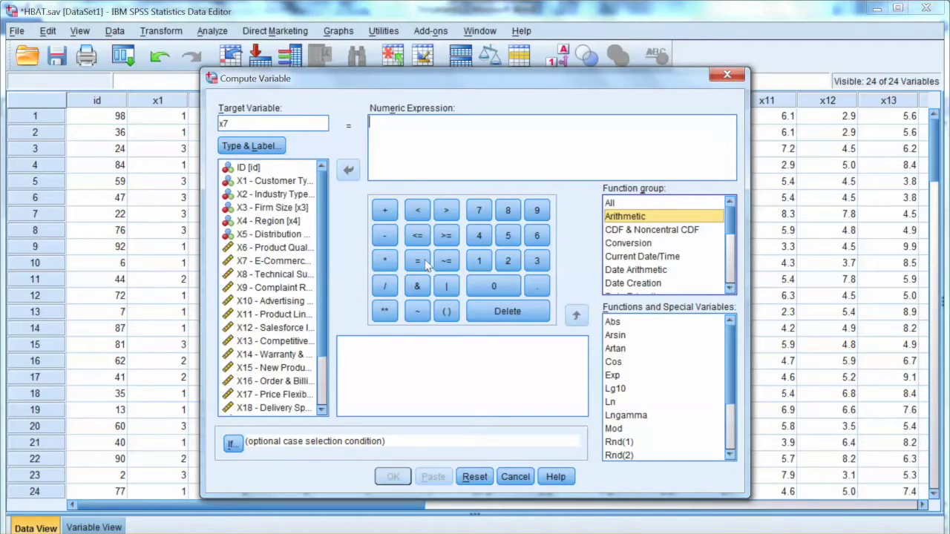
key(l)
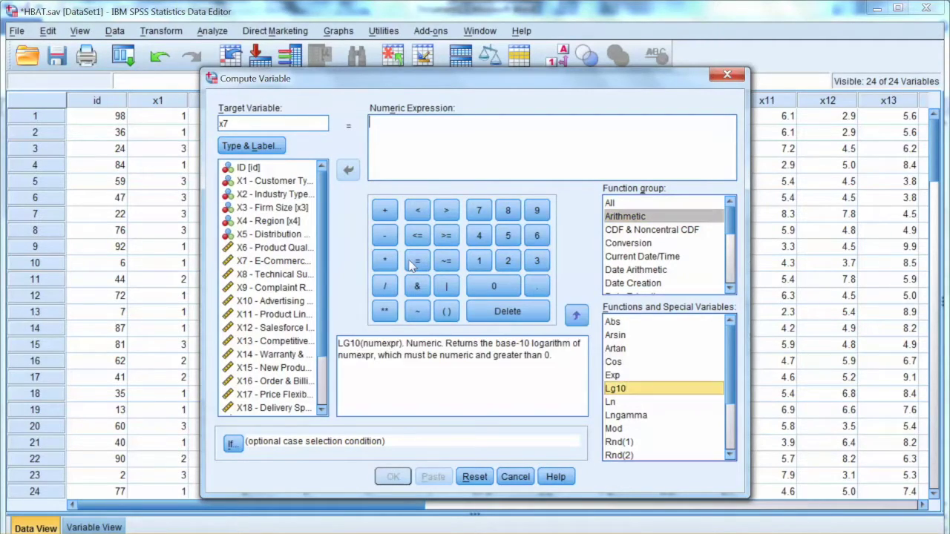
key(Return)
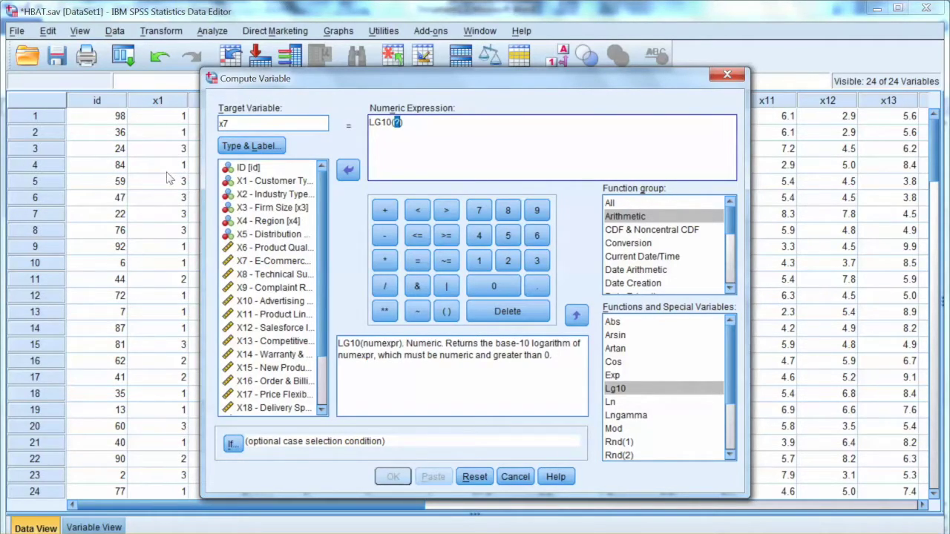
text(x7)
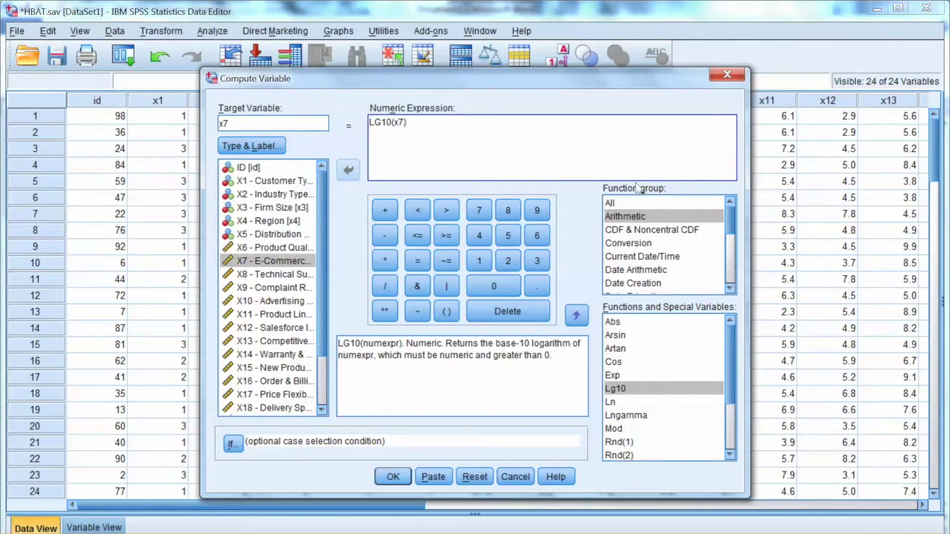
key(Return)
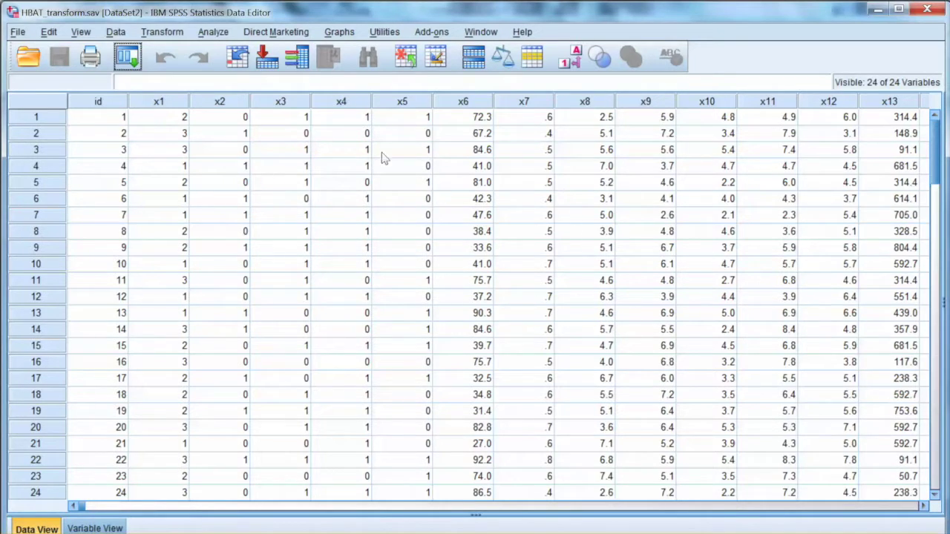
click(520, 184)
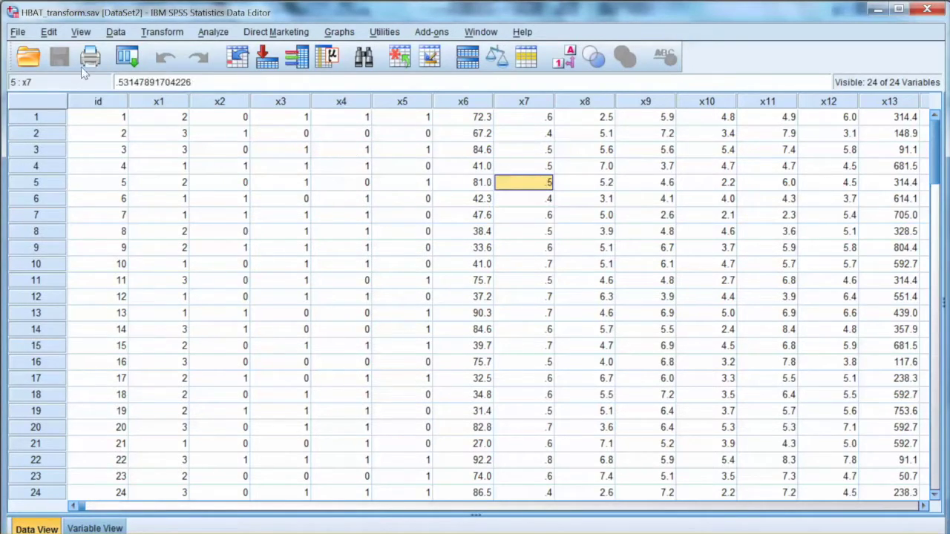
click(213, 31)
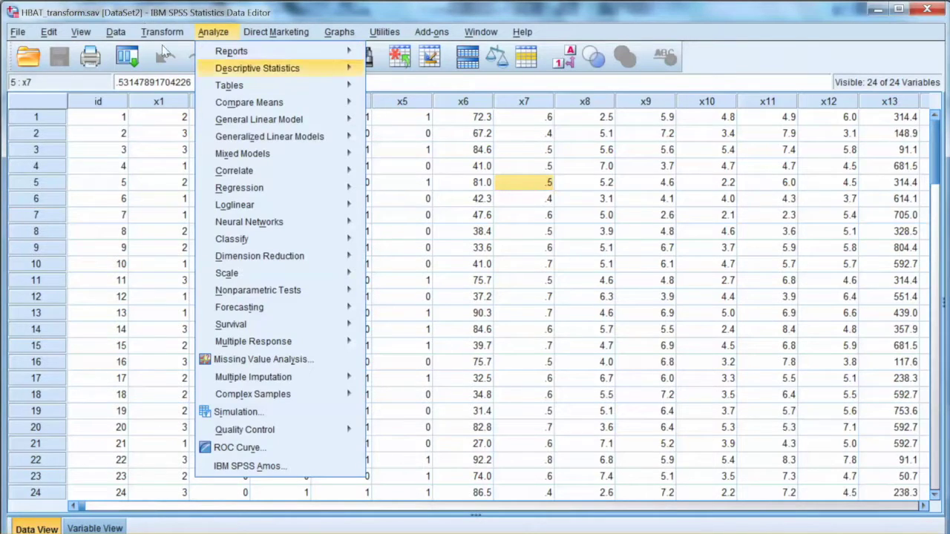
In Explore, replace the dependent list with X6–X18 and keep ID as the case label
mouse_move(277, 73)
key(Down)
key(Down)
key(Return)
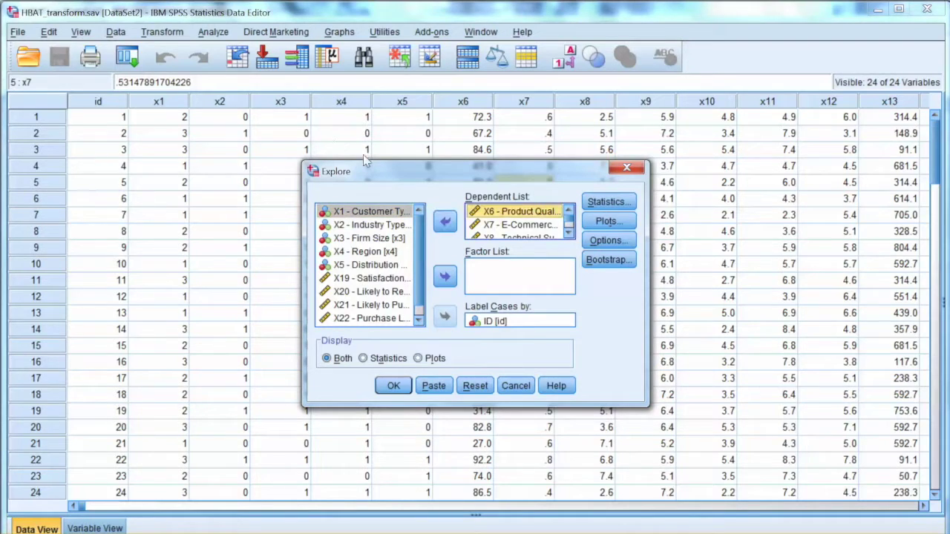
scroll(380, 159, down, 3)
key(ctrl+a)
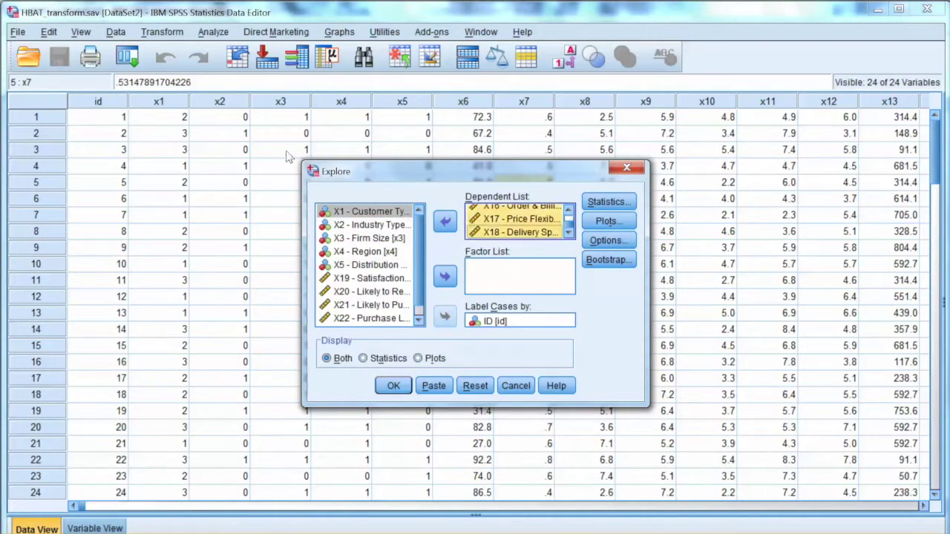
key(Tab)
key(space)
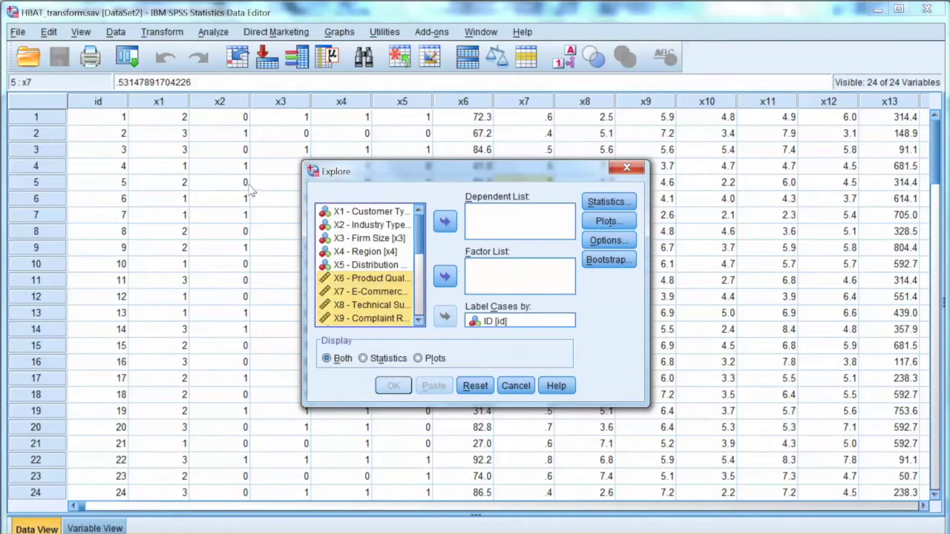
scroll(279, 175, down, 3)
scroll(420, 278, down, 1)
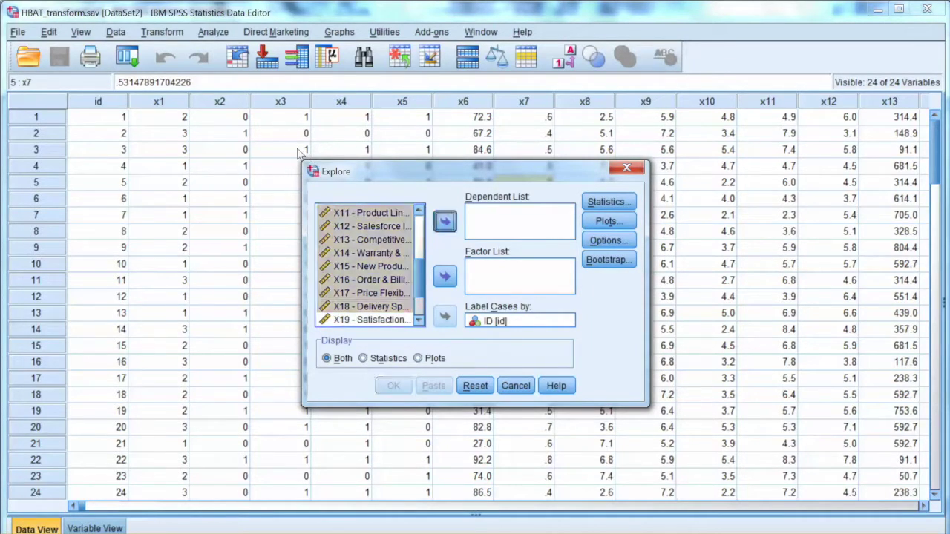
click(444, 221)
click(444, 317)
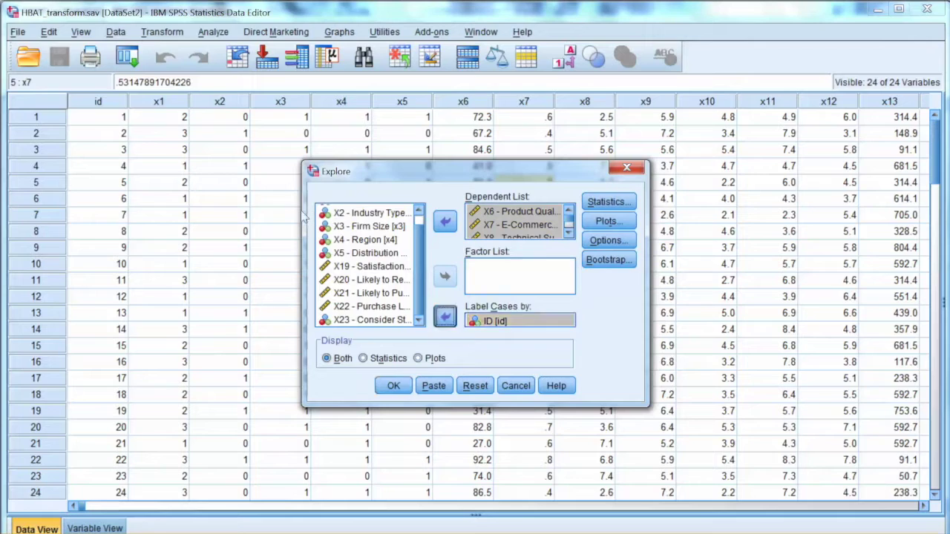
click(444, 317)
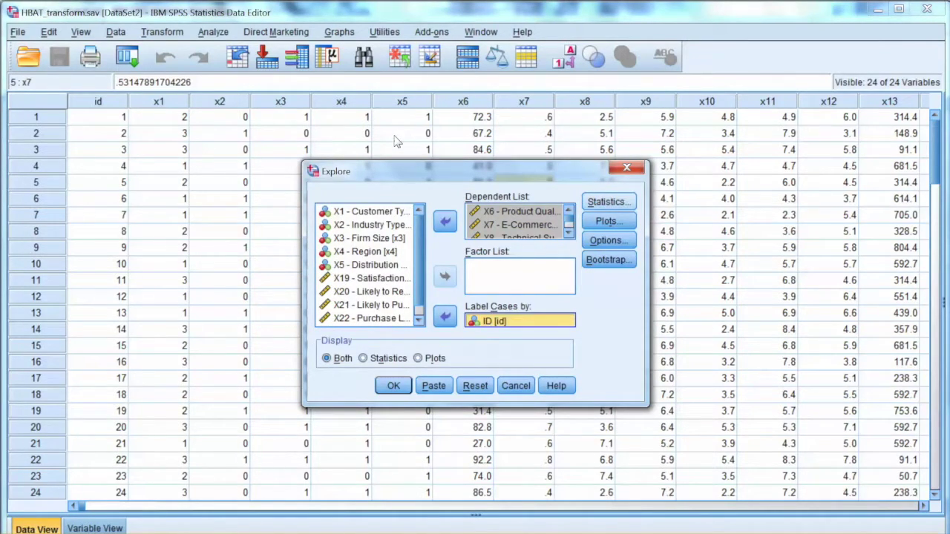
Turn on histograms and normality plots with tests, then run Explore
click(608, 201)
key(Return)
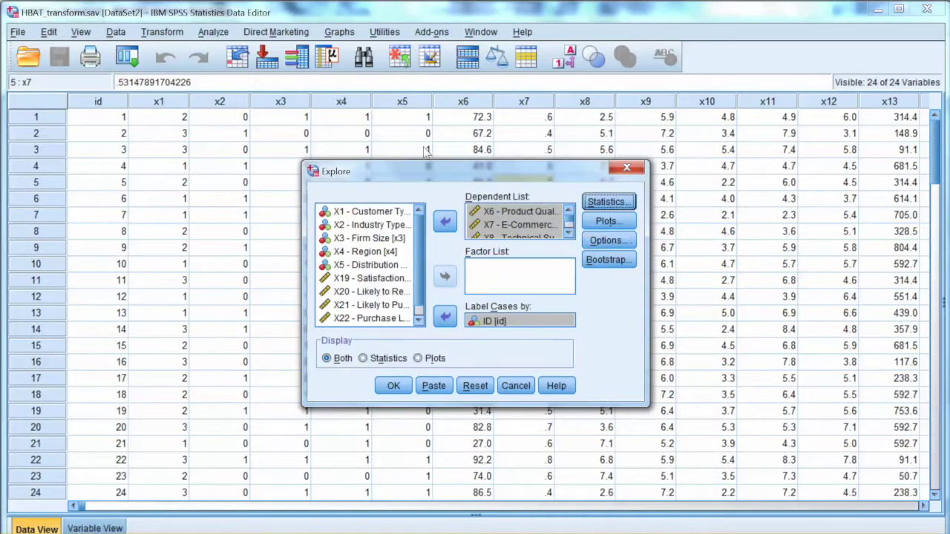
key(Return)
key(Tab)
key(Tab)
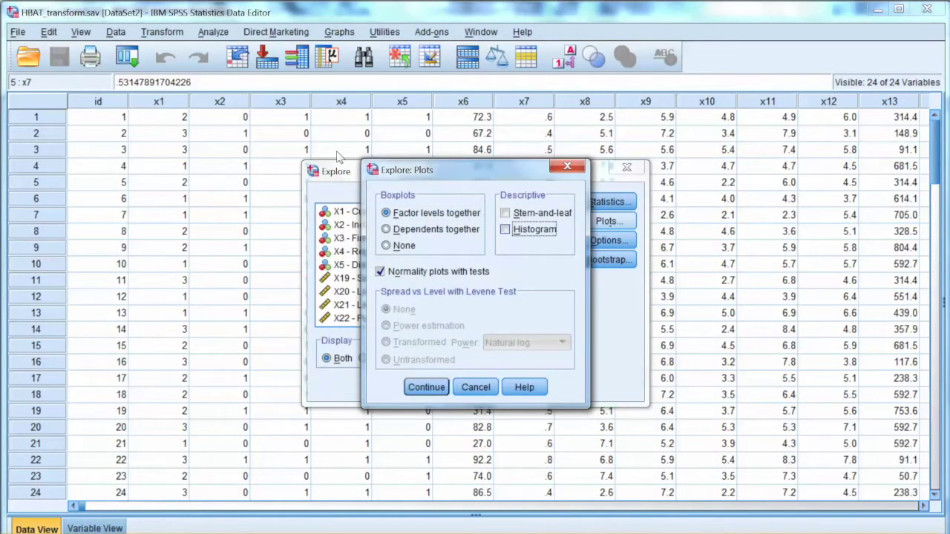
key(Tab)
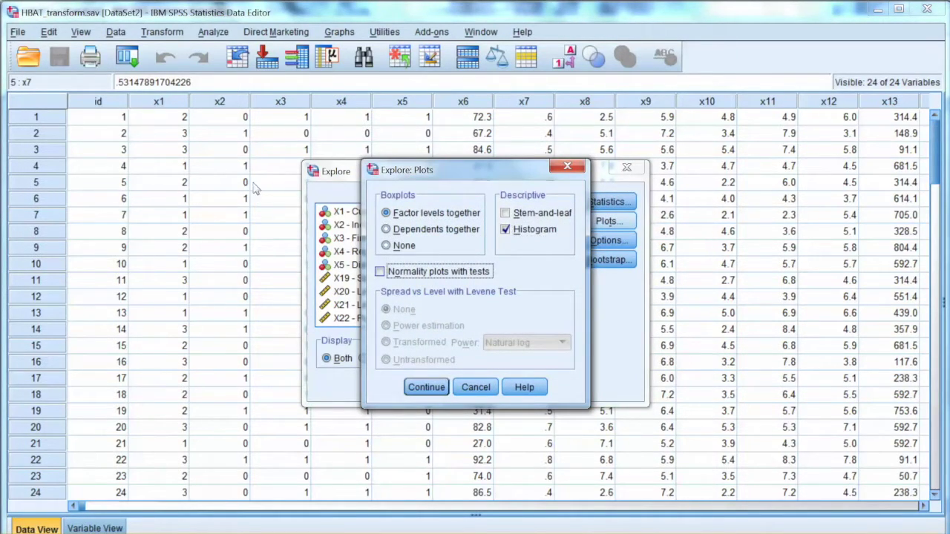
key(Tab)
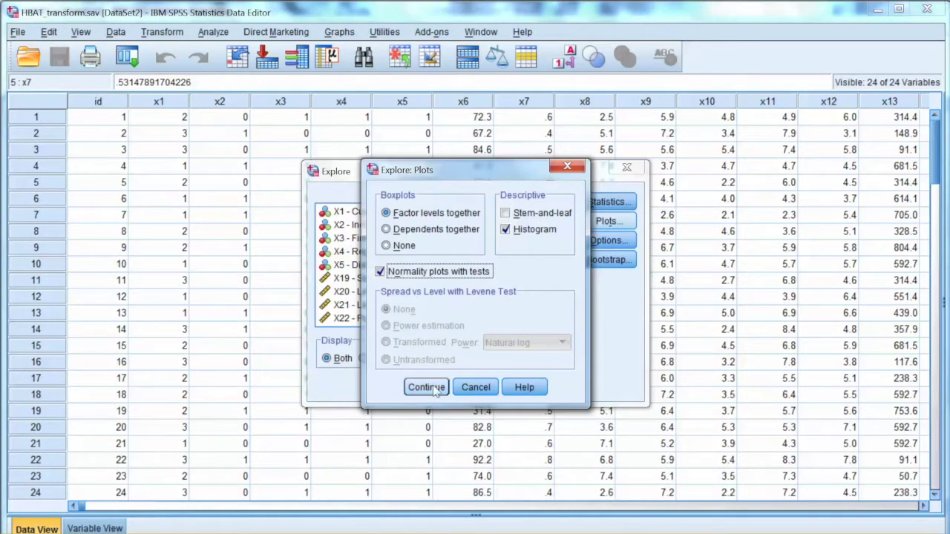
key(Return)
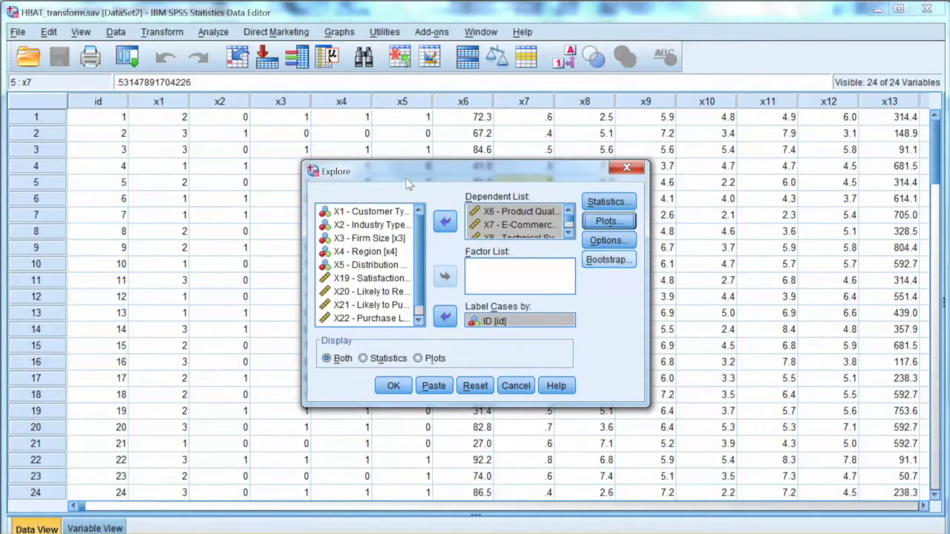
click(393, 386)
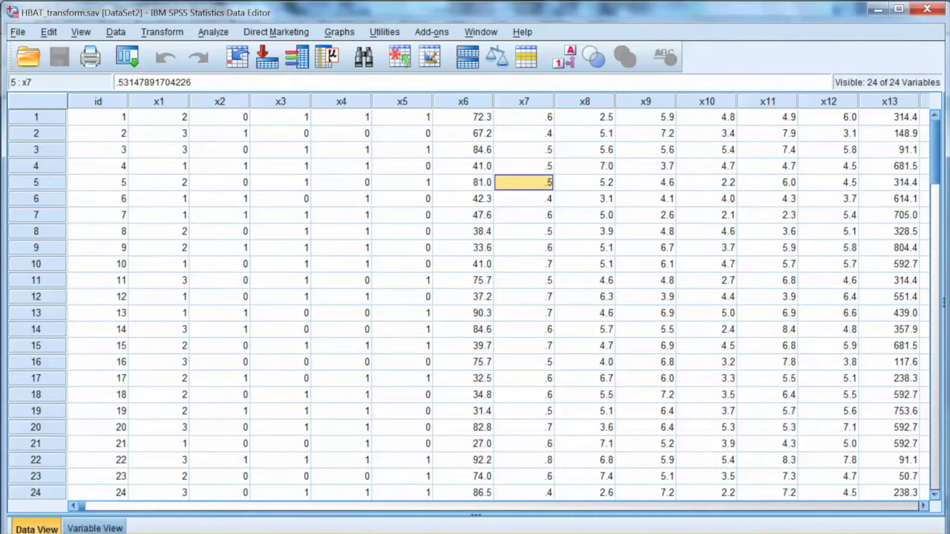
Select the rerun Explore's Tests of Normality table and switch over to the Word document
click(459, 489)
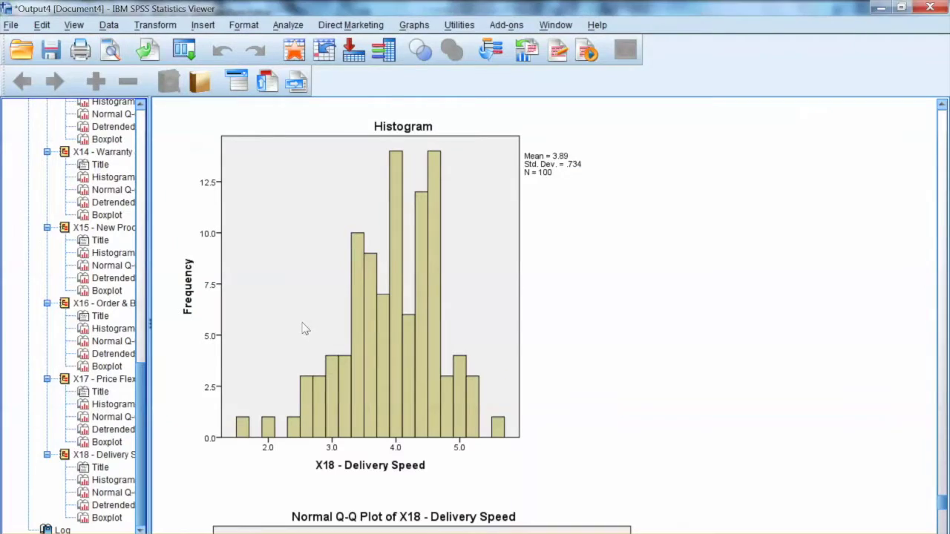
scroll(97, 300, up, 4)
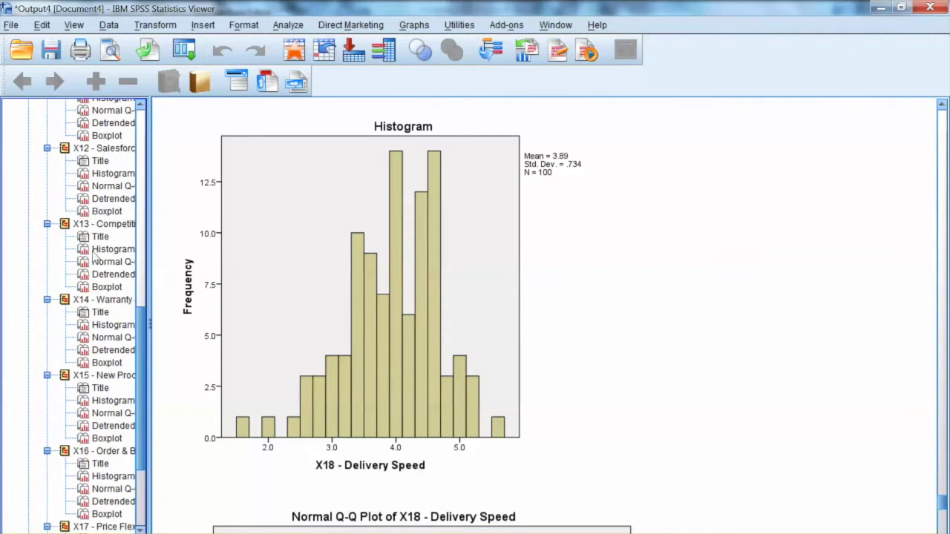
scroll(95, 256, up, 6)
click(95, 108)
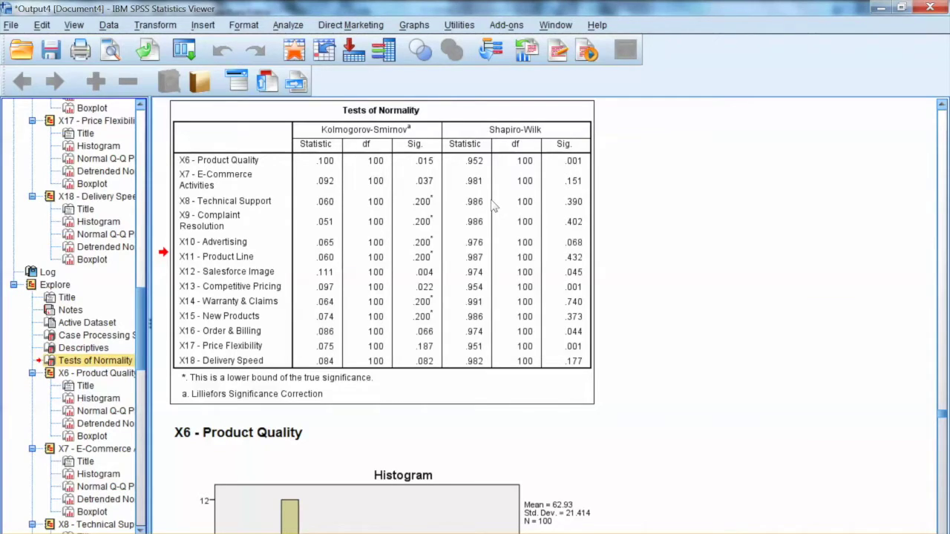
click(494, 207)
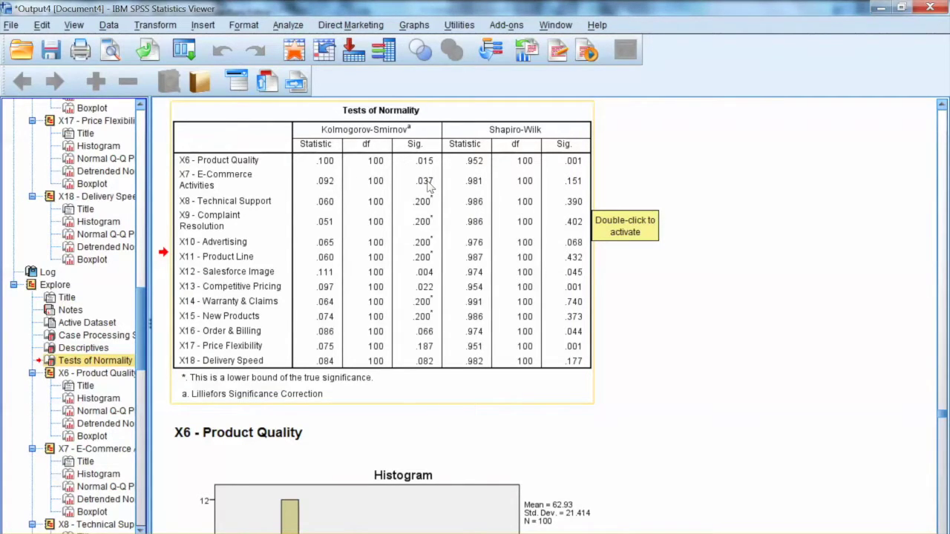
key(alt+Tab)
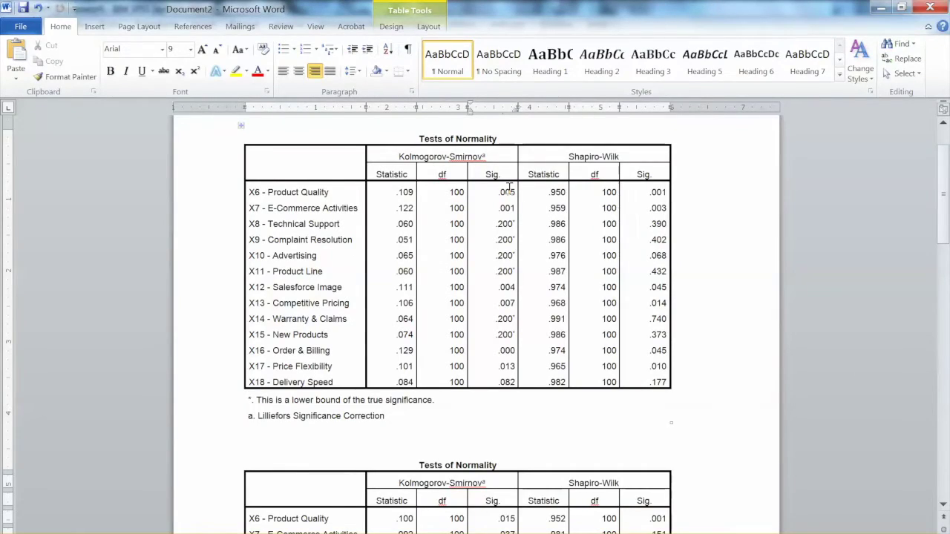
Compare Sig. values across both Tests of Normality tables, such as X12 and X13's .007
drag(941, 236, 941, 261)
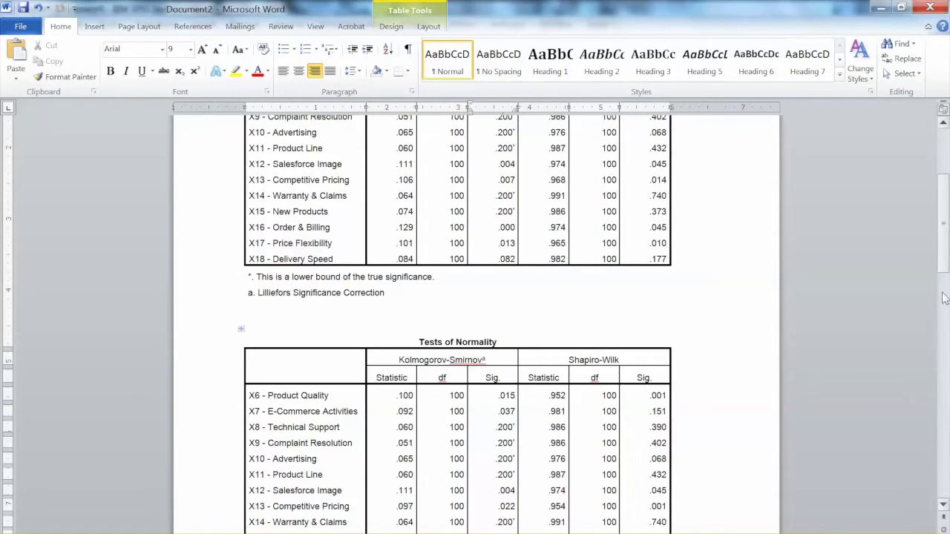
drag(943, 236, 944, 217)
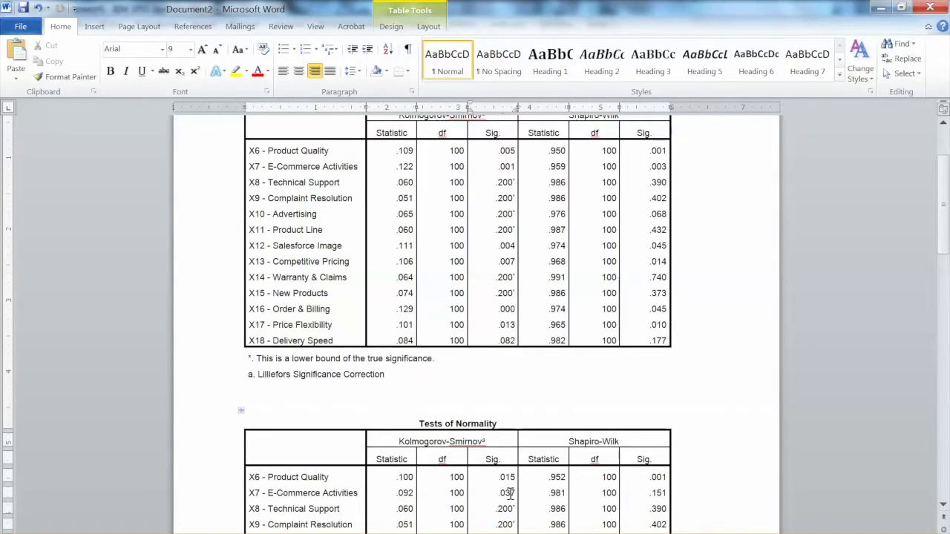
click(508, 245)
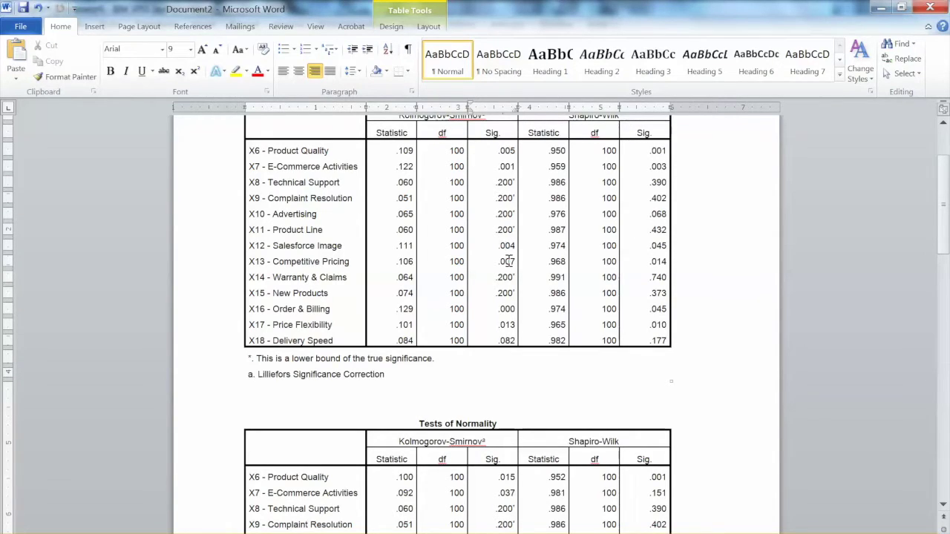
click(511, 262)
drag(945, 246, 945, 261)
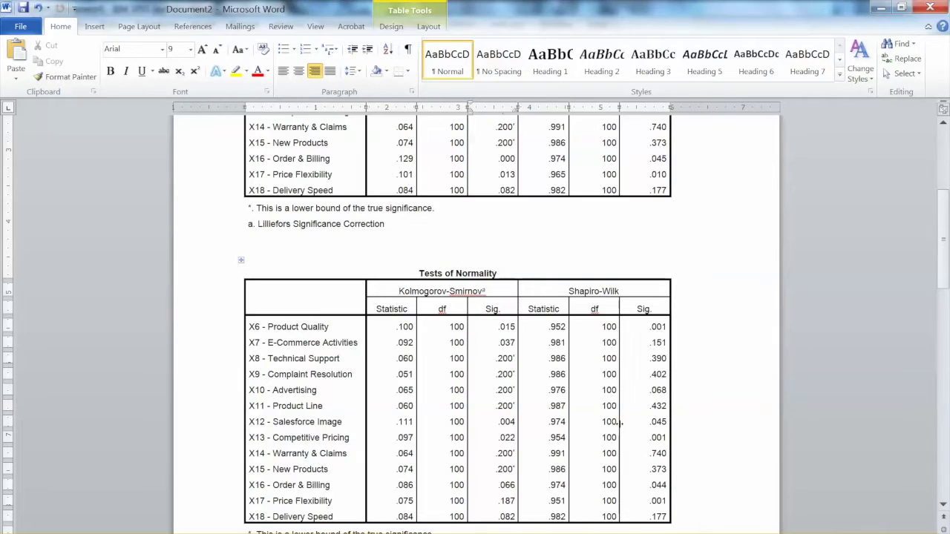
drag(939, 253, 943, 229)
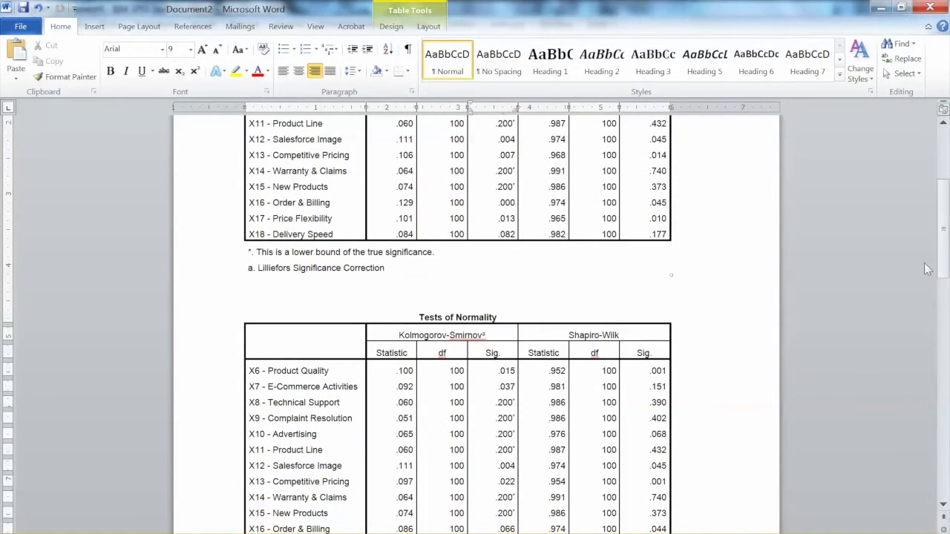
drag(942, 230, 943, 312)
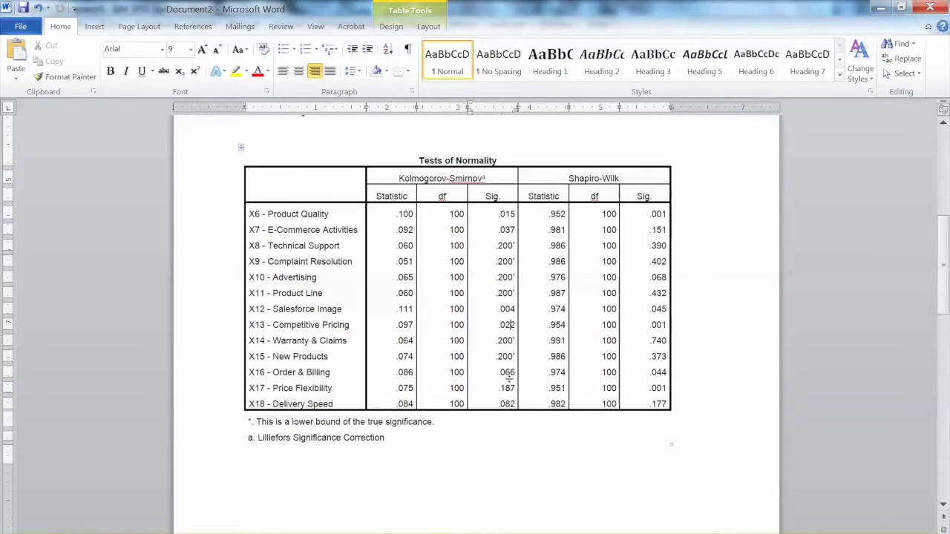
scroll(944, 269, up, 5)
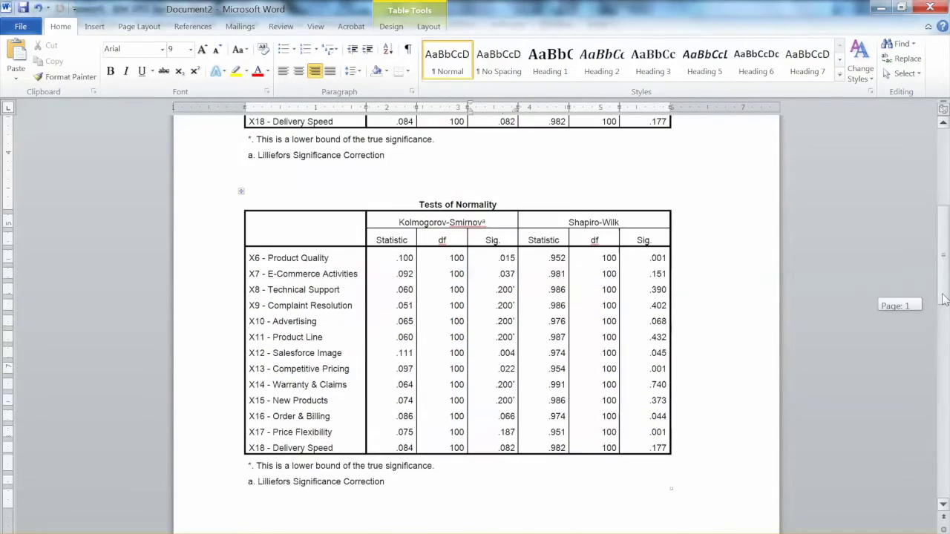
drag(943, 205, 944, 239)
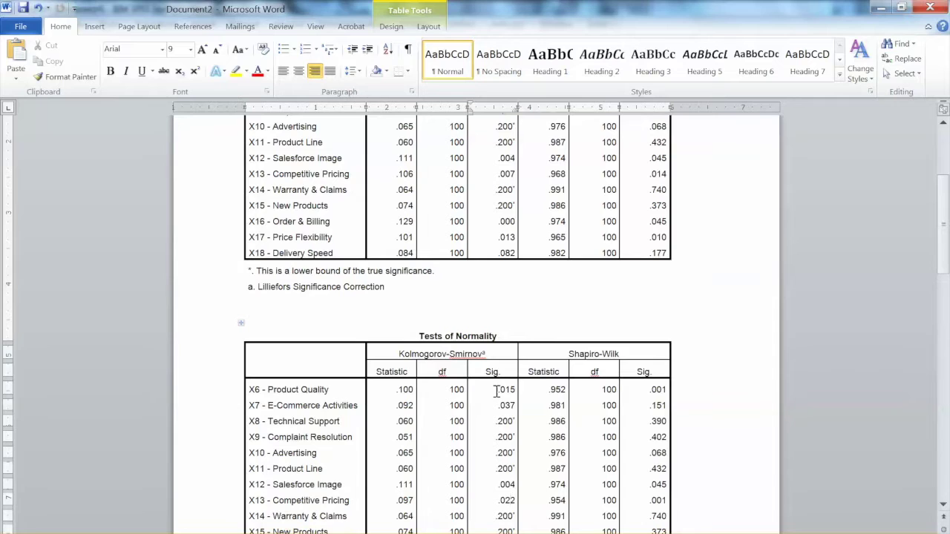
click(253, 533)
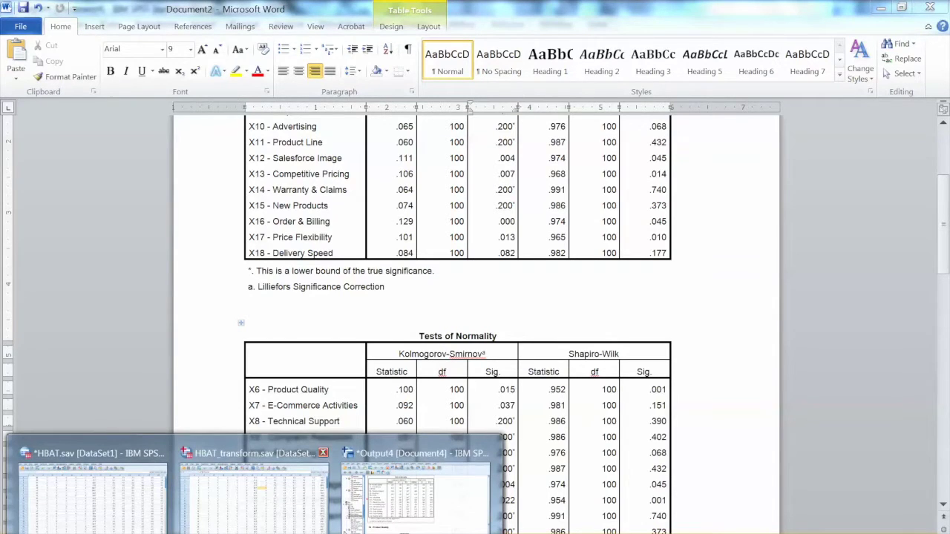
click(412, 486)
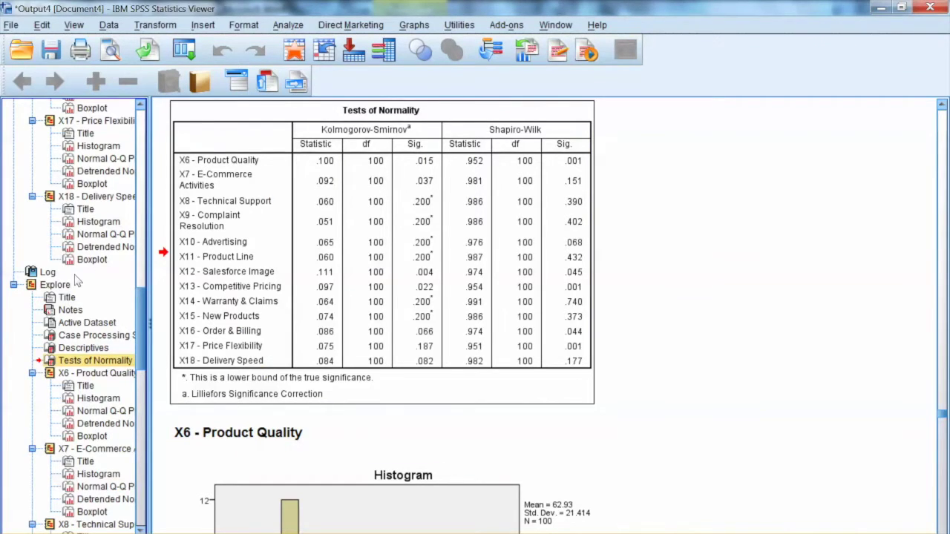
Go to X6's Normal Q-Q Plot and scroll down to X7's plot
key(Down)
key(Down)
key(Down)
key(Down)
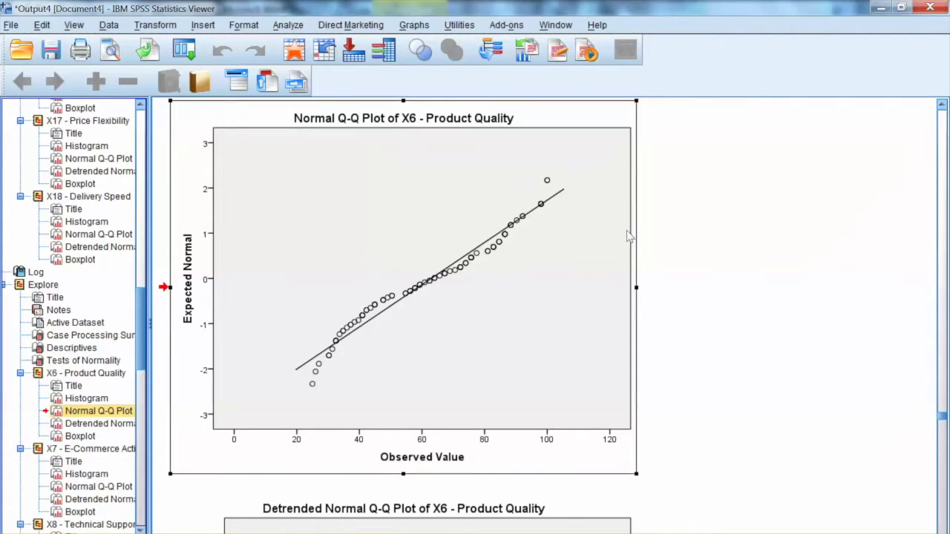
click(483, 277)
scroll(483, 277, down, 5)
scroll(727, 420, down, 2)
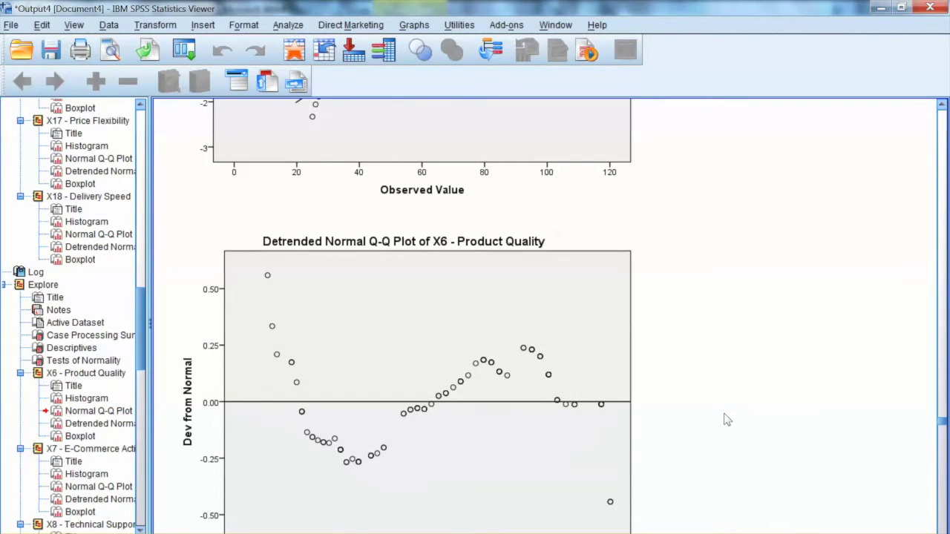
scroll(732, 377, down, 15)
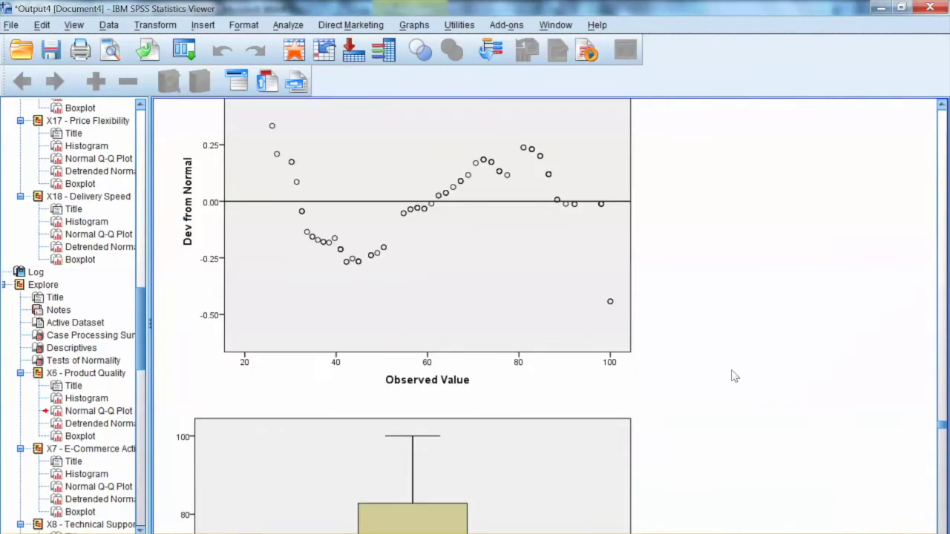
scroll(731, 377, down, 20)
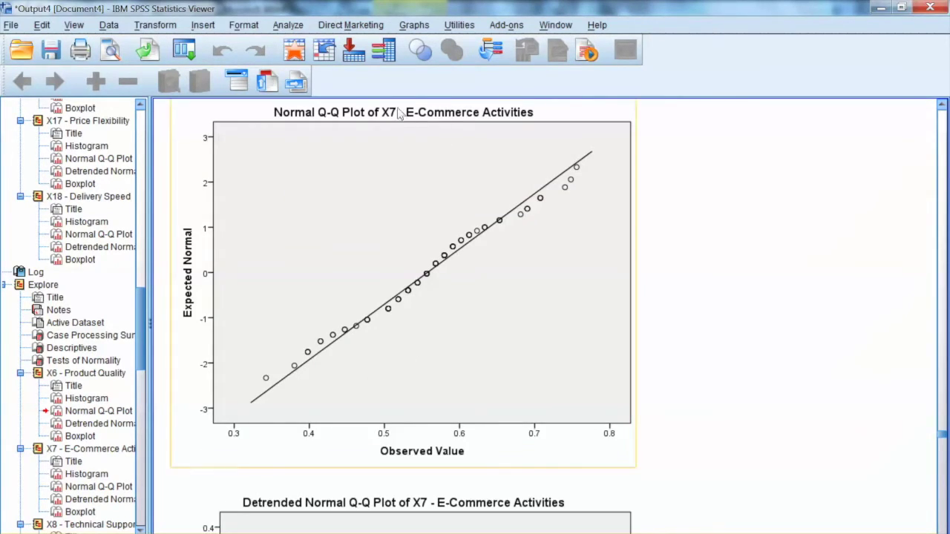
scroll(833, 369, down, 4)
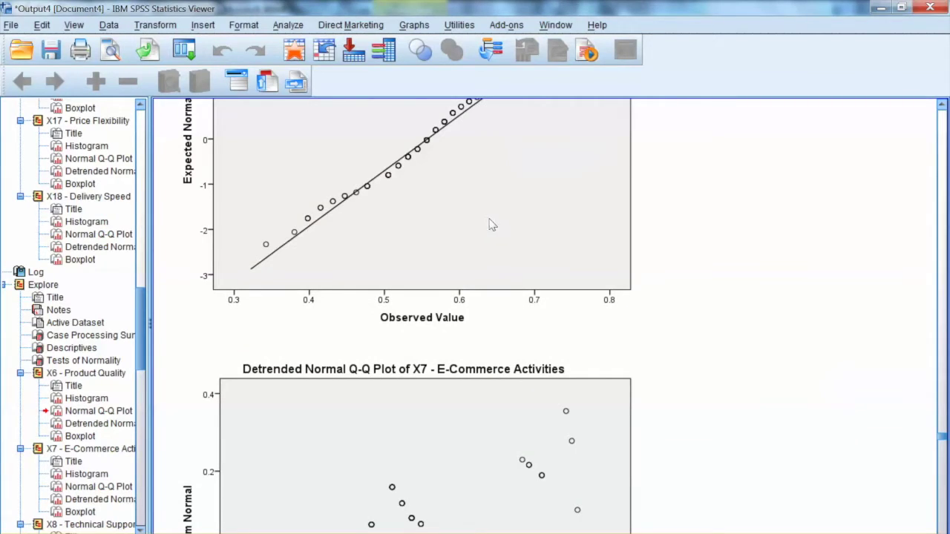
scroll(802, 307, up, 4)
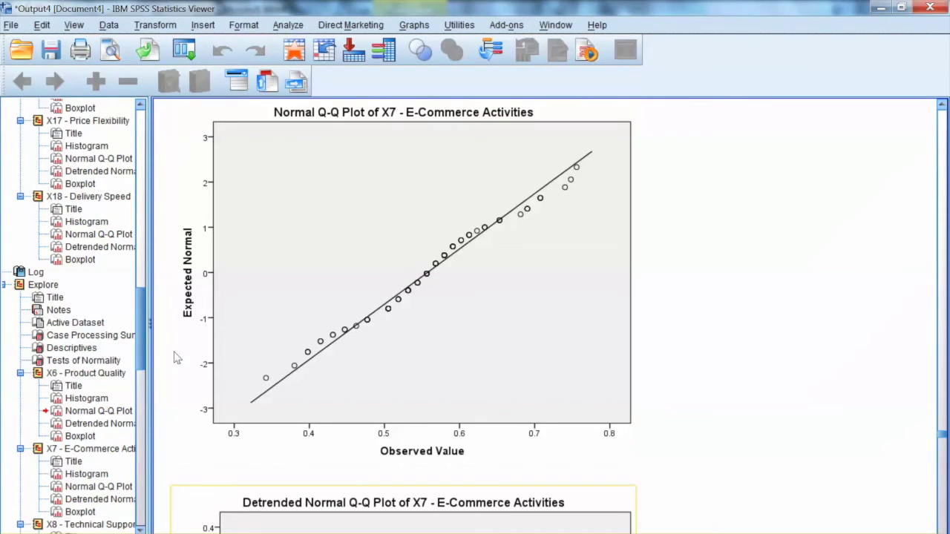
Switch via HBAT.sav to HBAT_transform.sav and inspect case 2's transformed x7 value
mouse_move(256, 533)
click(93, 493)
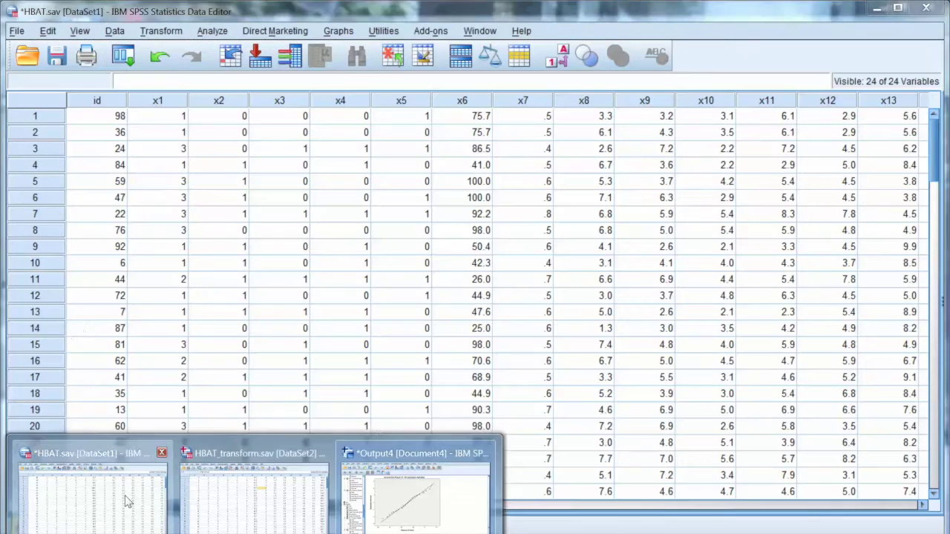
mouse_move(256, 533)
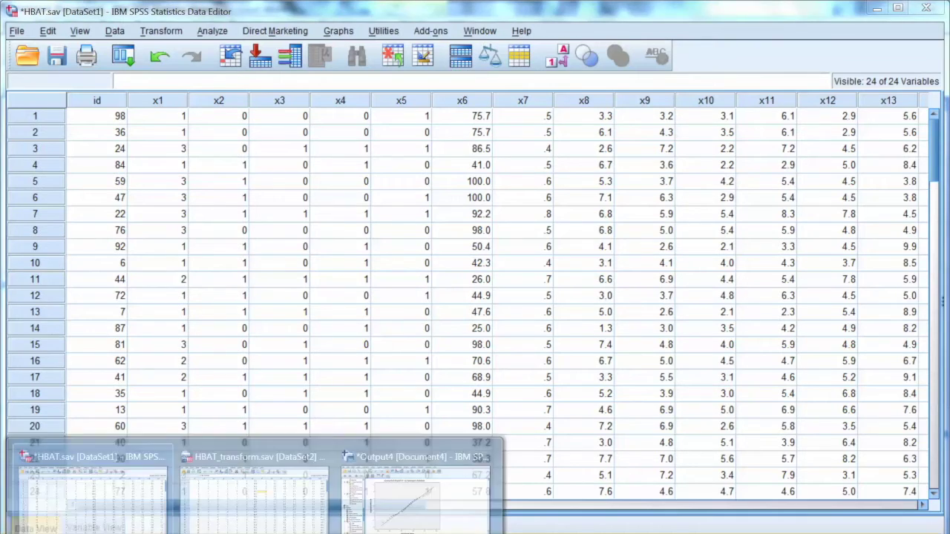
click(222, 497)
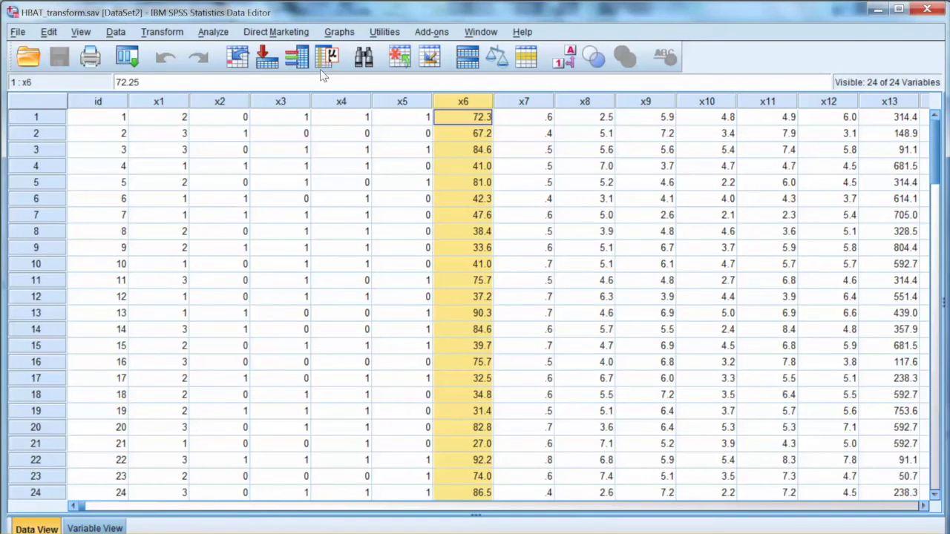
key(Down)
key(Right)
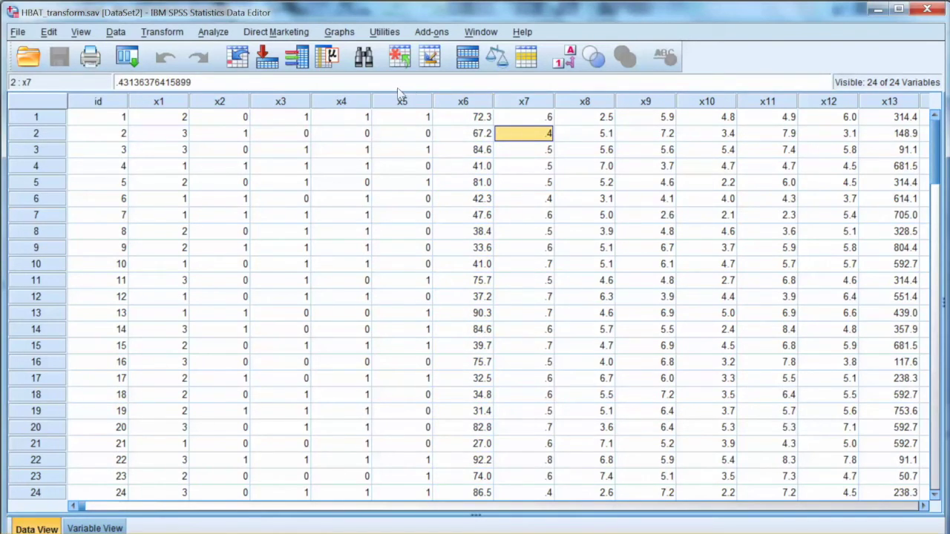